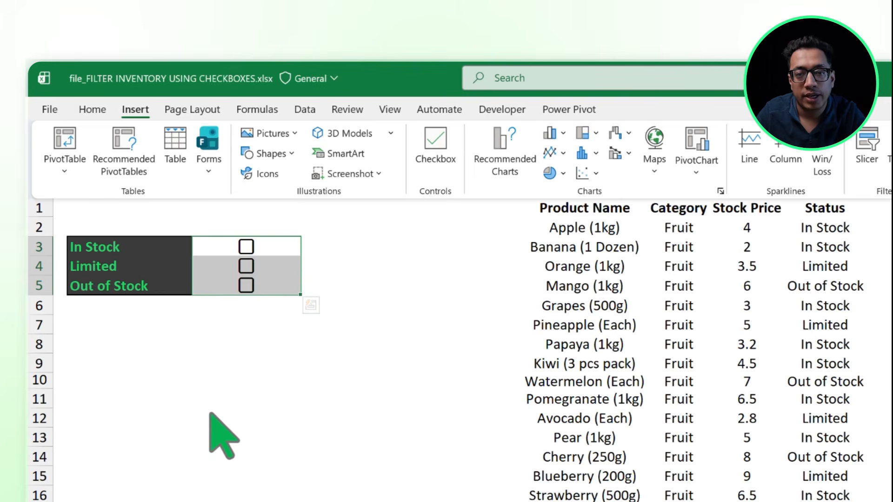
Step: Clear the existing checkboxes from cells C3:C5
key("ctrl+F1")
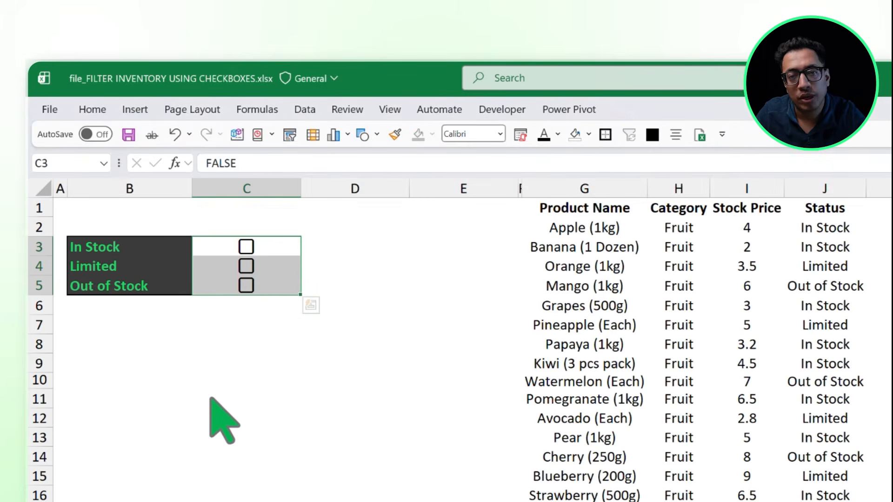
key("Delete")
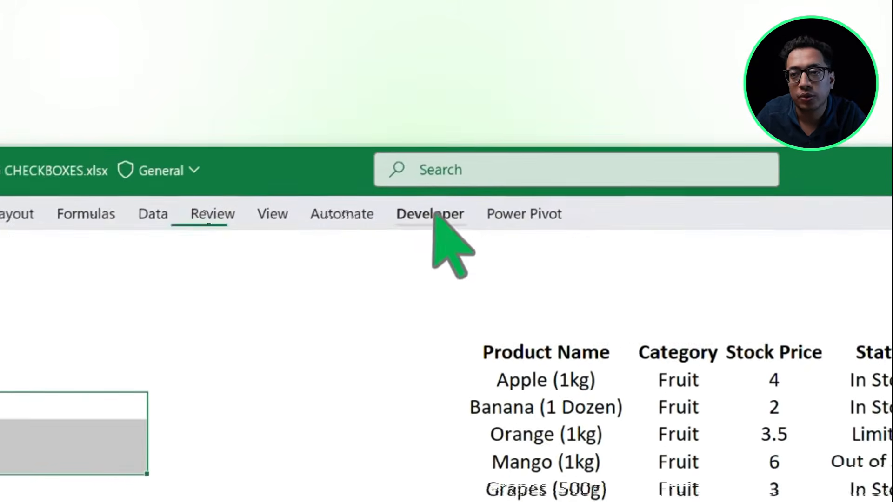
Step: Try a form-control check box in the empty area below the status list, and delete it from the sheet
left_click(435, 212)
left_click(266, 279)
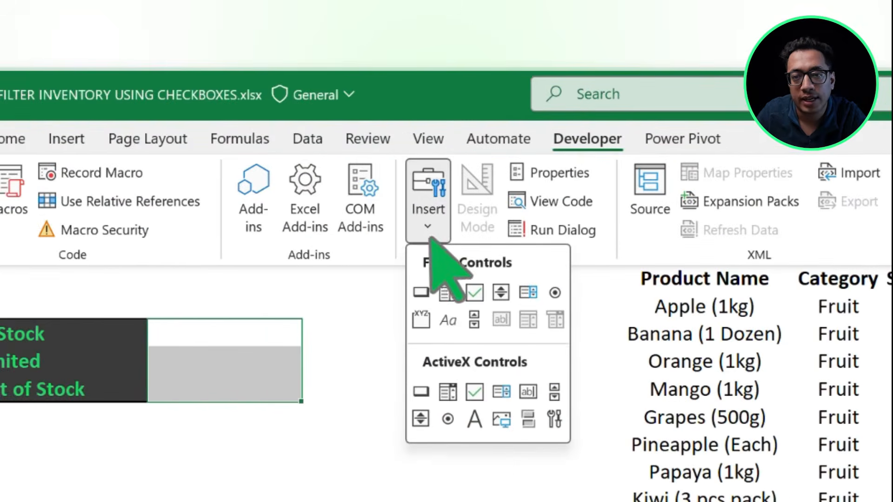
left_click(474, 292)
left_click(172, 414)
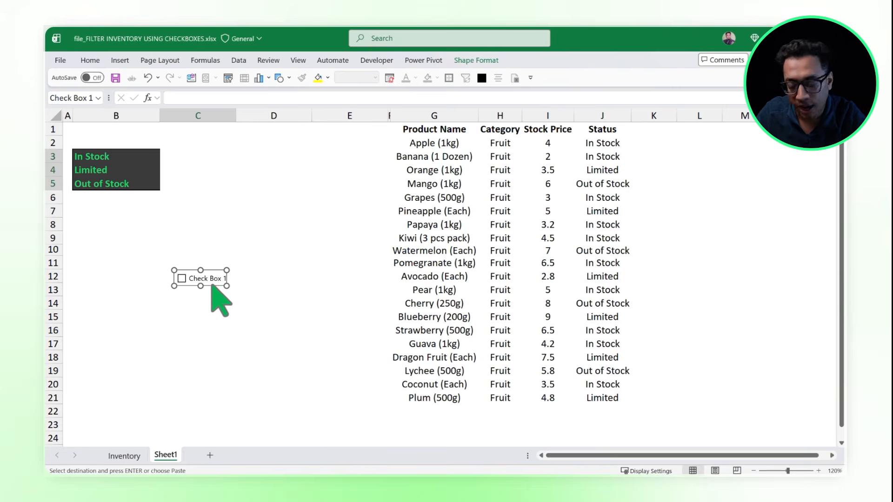
key("Delete")
Step: Insert in-cell checkboxes in C3:C5 beside In Stock, Limited and Out of Stock
left_click(120, 61)
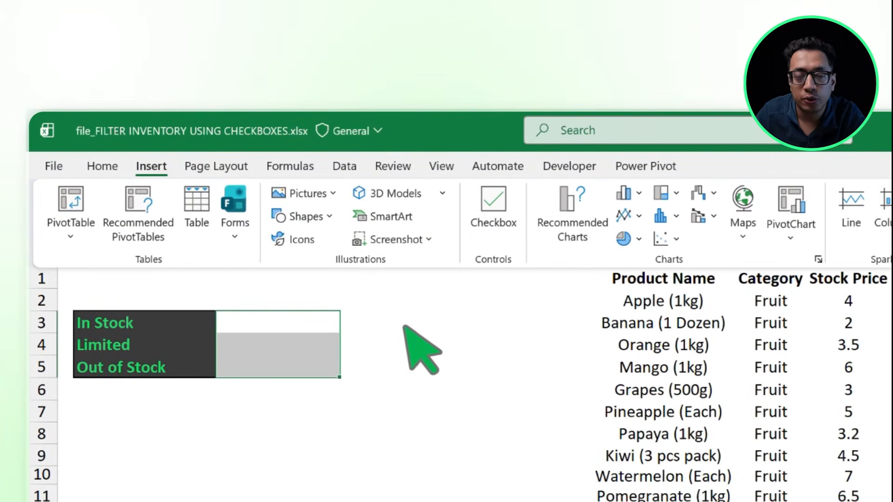
left_click(285, 401)
left_click(154, 168)
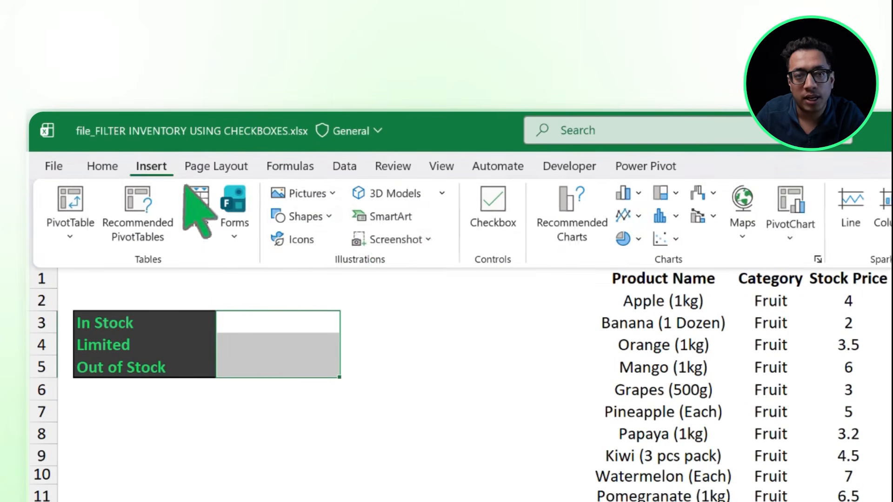
left_click(493, 207)
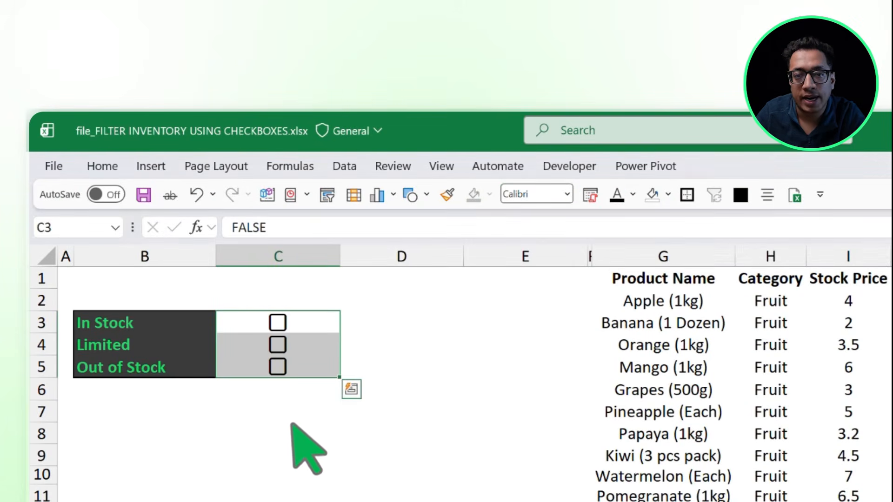
left_click(289, 413)
Step: Toggle the In Stock checkbox in C3 on and off to test its cell value, leaving it unchecked
left_click(306, 325)
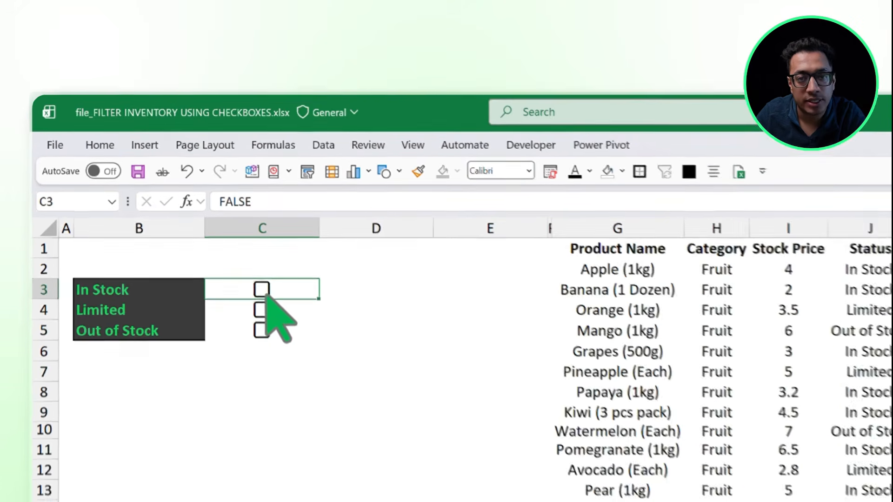
left_click(263, 292)
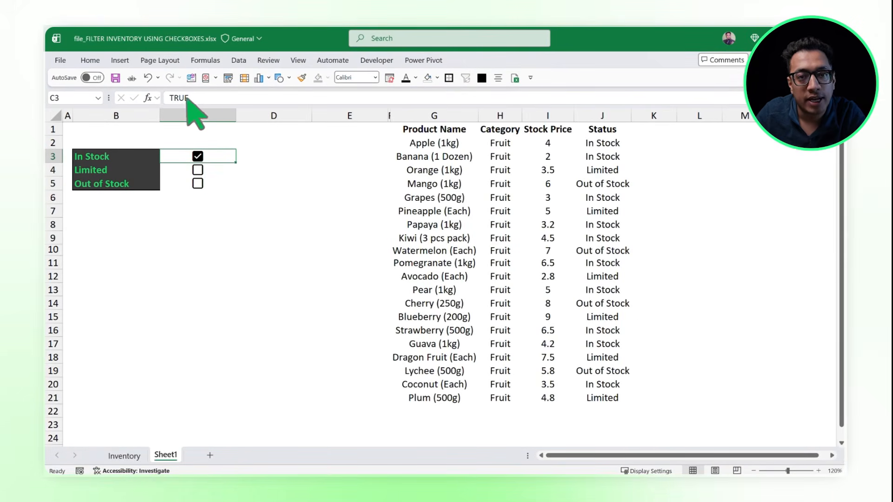
left_click(198, 156)
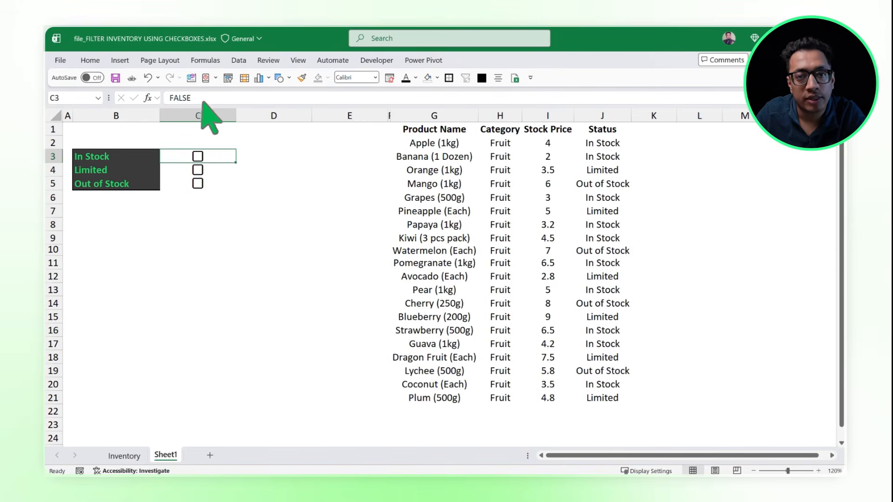
left_click(198, 156)
left_click(198, 157)
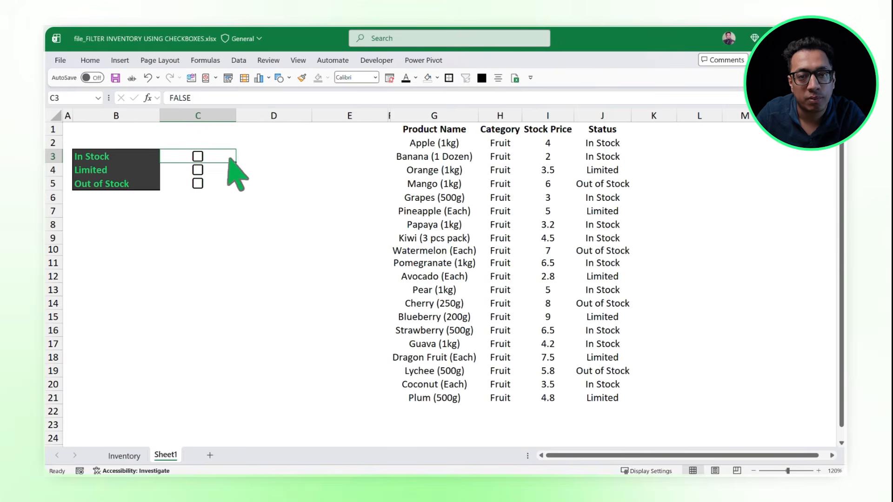
left_click(198, 157)
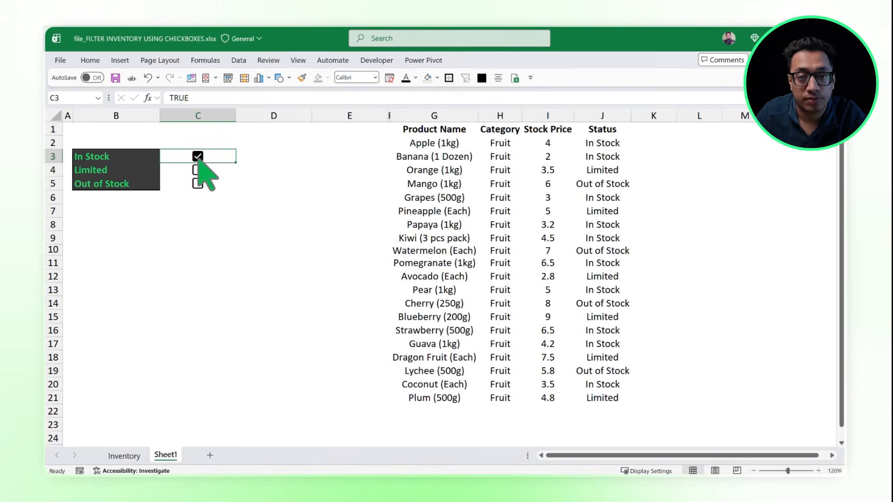
left_click(198, 156)
left_click(209, 197)
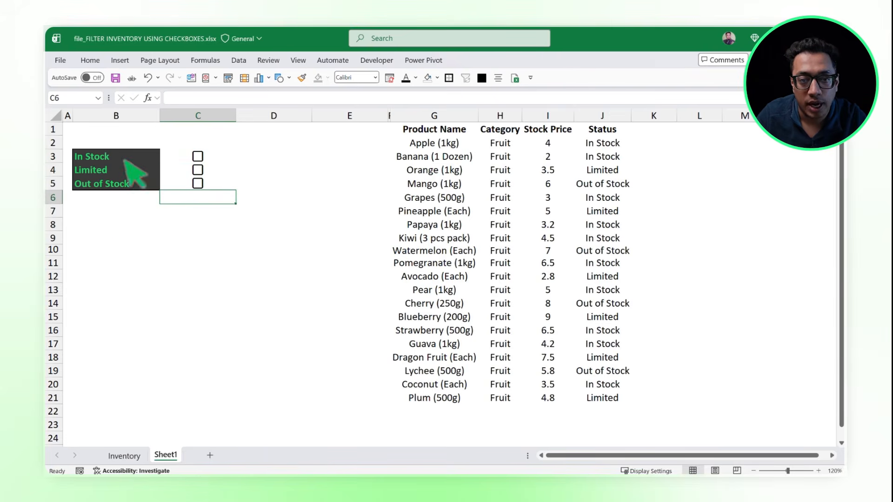
Step: Copy the header row G1:J1 of the product table and paste it starting at cell B9
left_click_drag(462, 131, 595, 135)
key("ctrl+c")
left_click(119, 237)
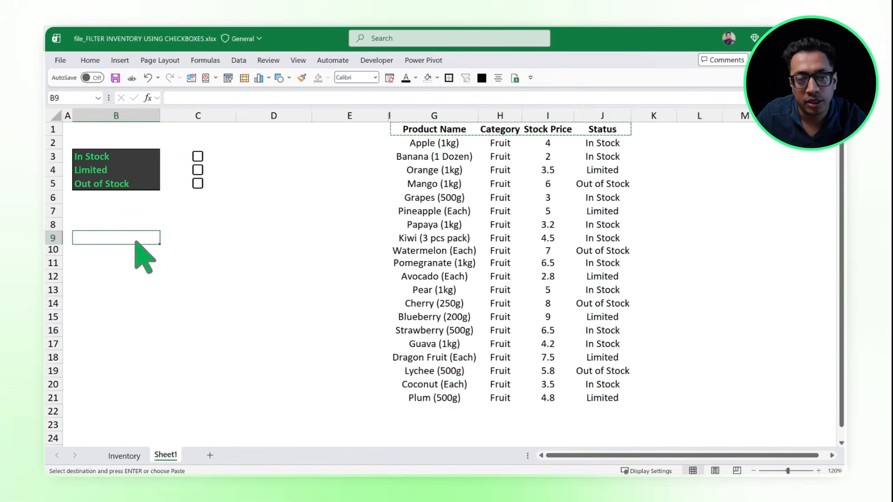
key("ctrl+v")
Step: Fill the header cells B9:E9 with the recently used bright green and apply a border to them
left_click(133, 253)
left_click_drag(135, 241, 335, 247)
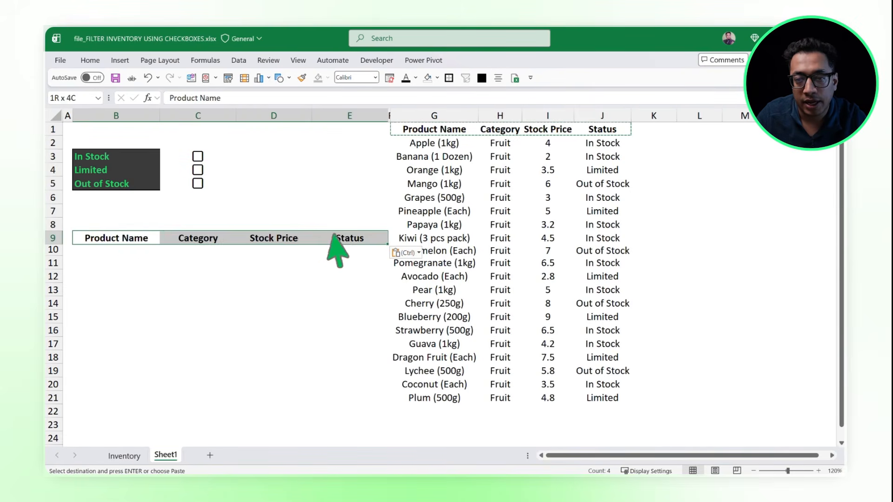
left_click(90, 60)
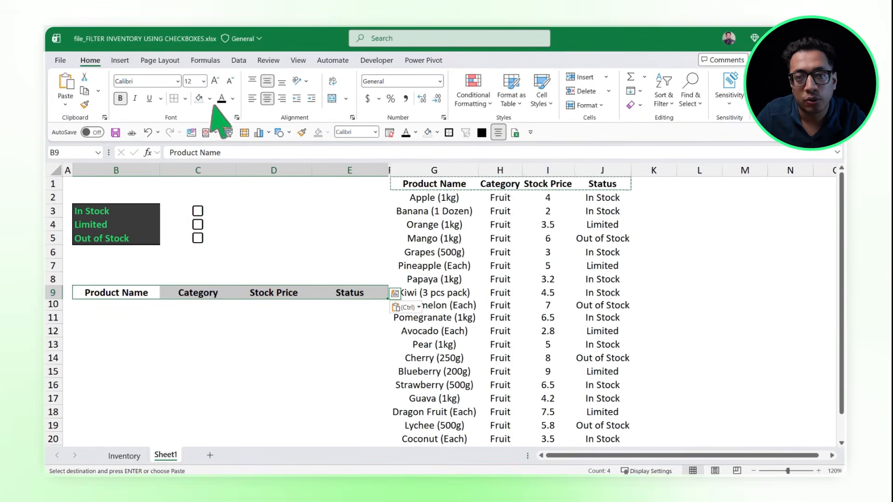
left_click(210, 98)
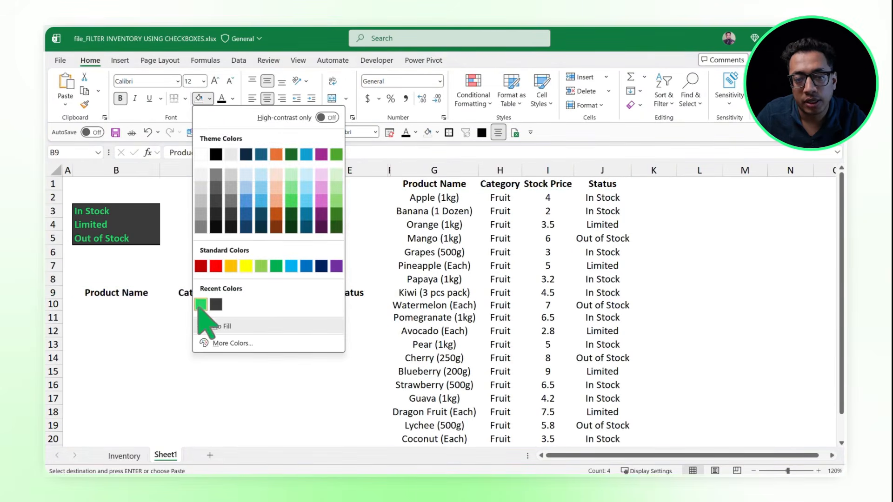
left_click(200, 305)
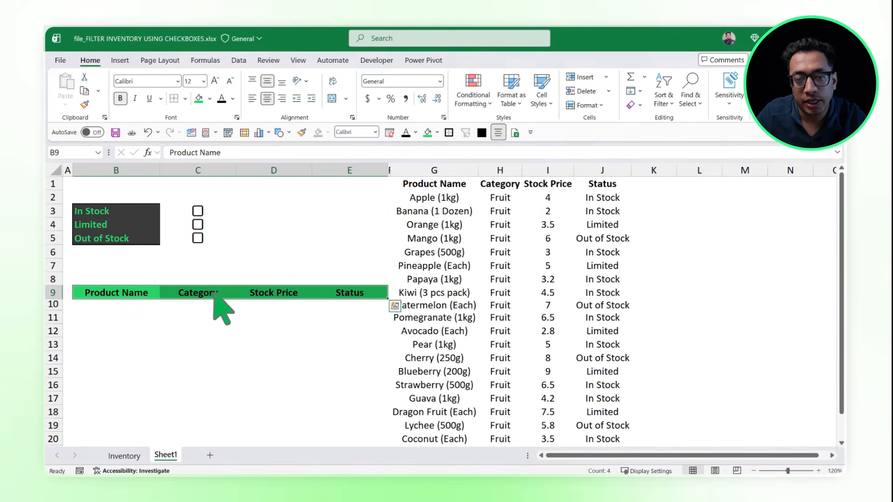
left_click(185, 98)
left_click(195, 285)
left_click(136, 372)
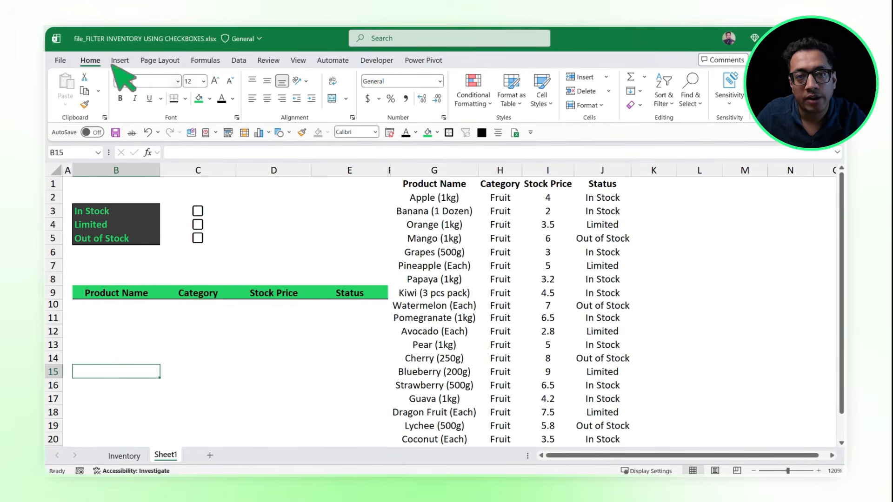
double_click(90, 60)
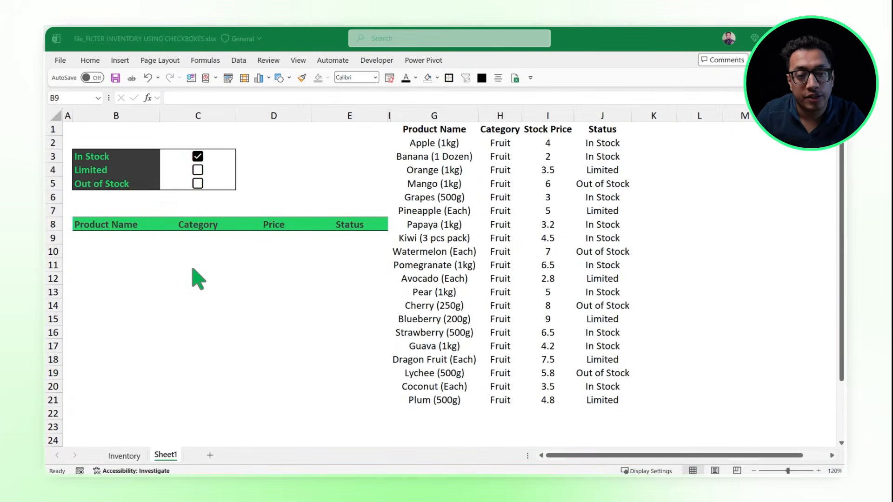
Step: Begin a FILTER formula in B9 with the product data G2:J21 as its array
type("=Filte")
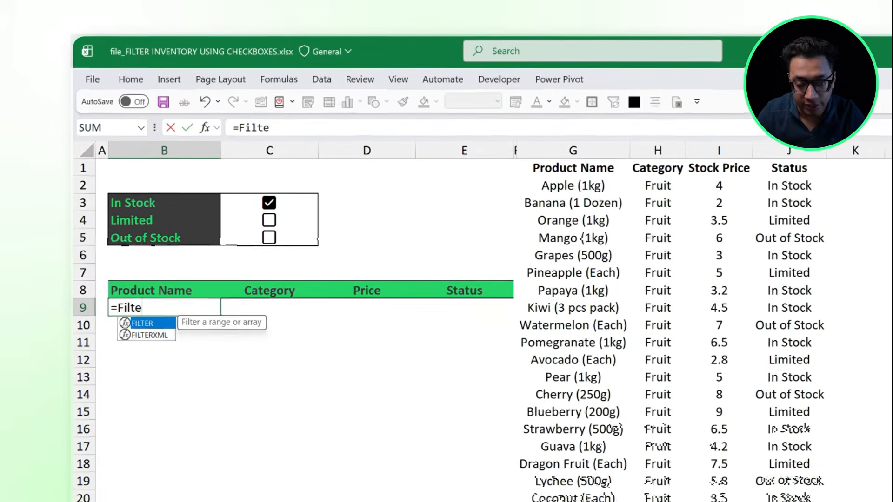
type("r")
key("Tab")
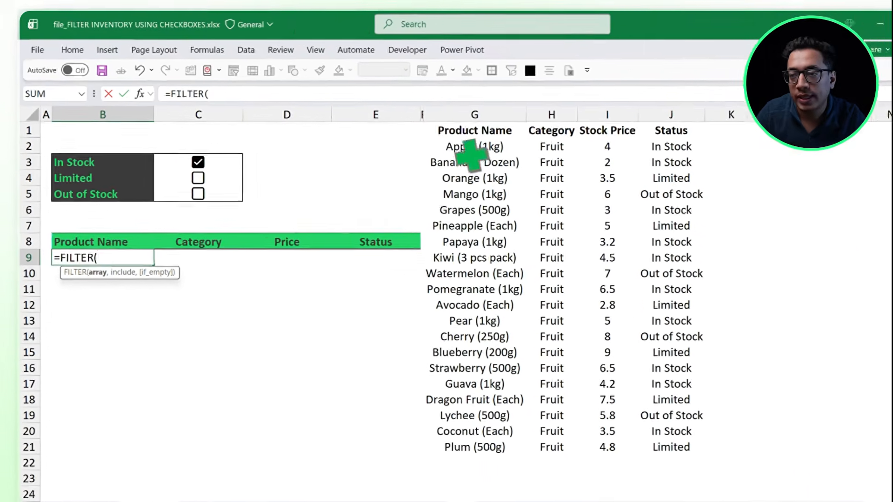
left_click_drag(580, 188, 772, 495)
left_click_drag(581, 386, 598, 398)
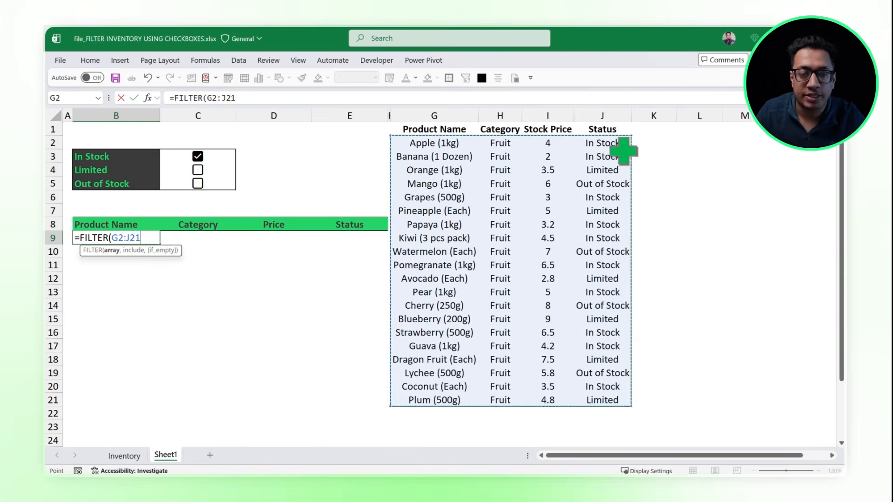
left_click(142, 237)
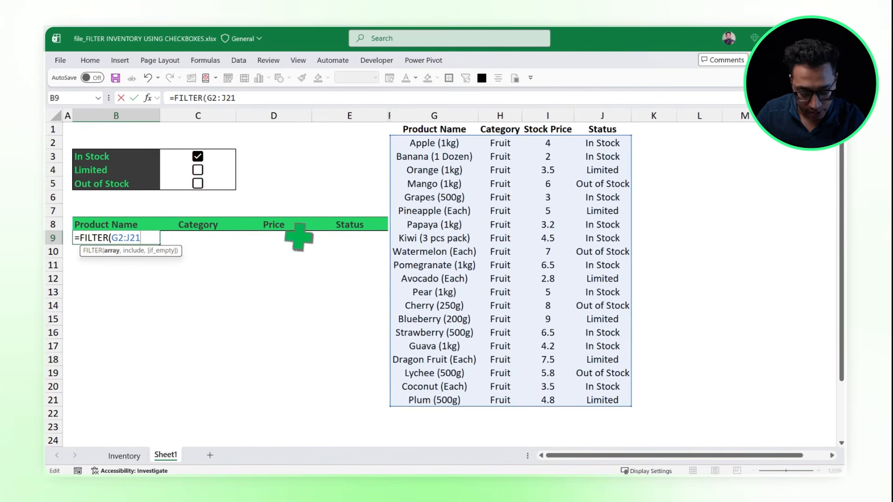
type(",")
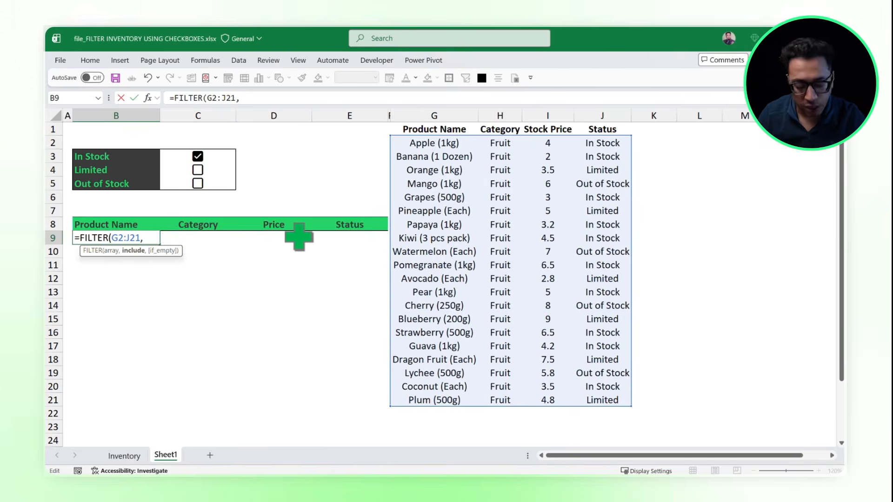
Step: Two lines down in the formula, add the include condition (C3=TRUE) for the In Stock checkbox
key("alt+Return")
key("alt+Return")
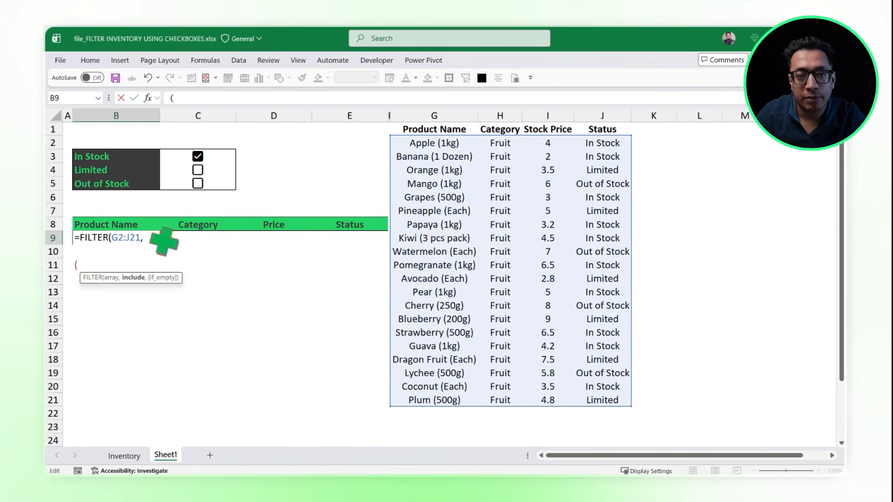
left_click(228, 157)
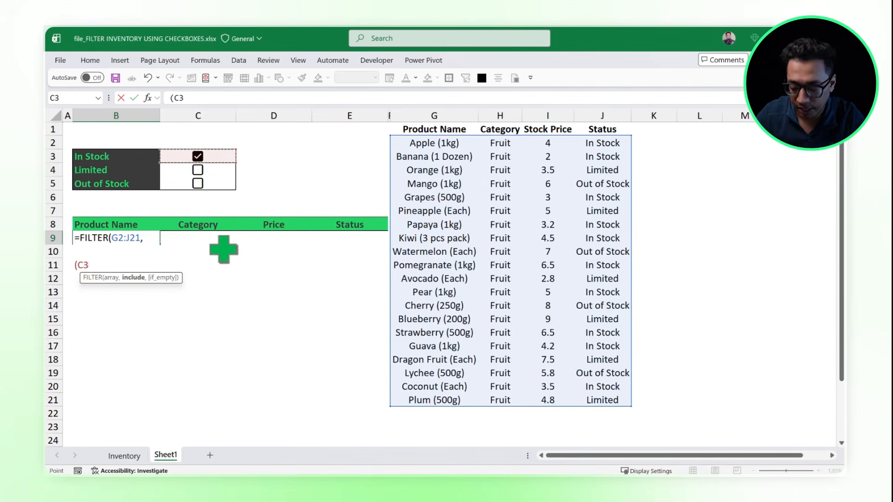
type("=TRUE) * (")
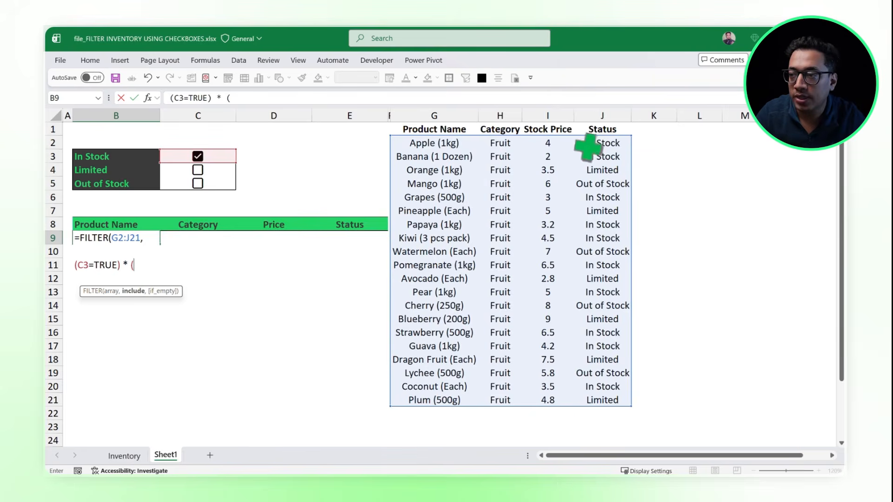
Step: Multiply the checkbox condition by (J2:J21=B3) to match the In Stock status, and append a plus sign
left_click_drag(587, 143, 599, 397)
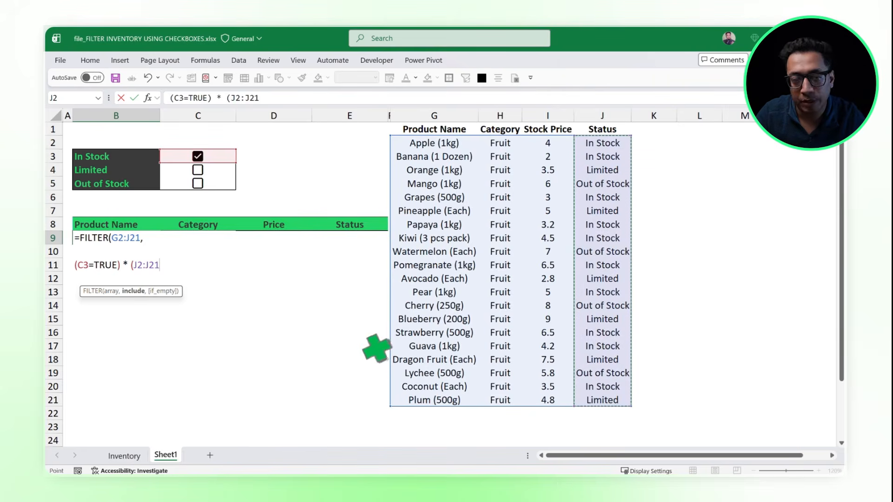
type("=")
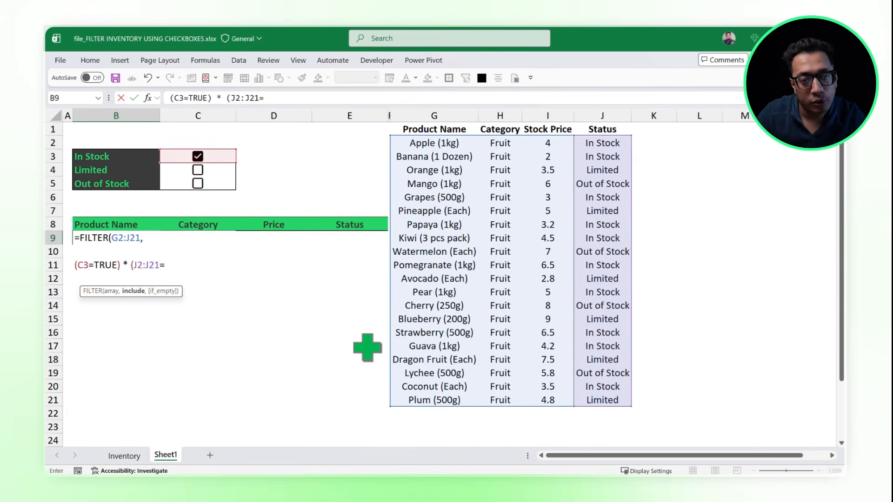
left_click(113, 157)
type(") +")
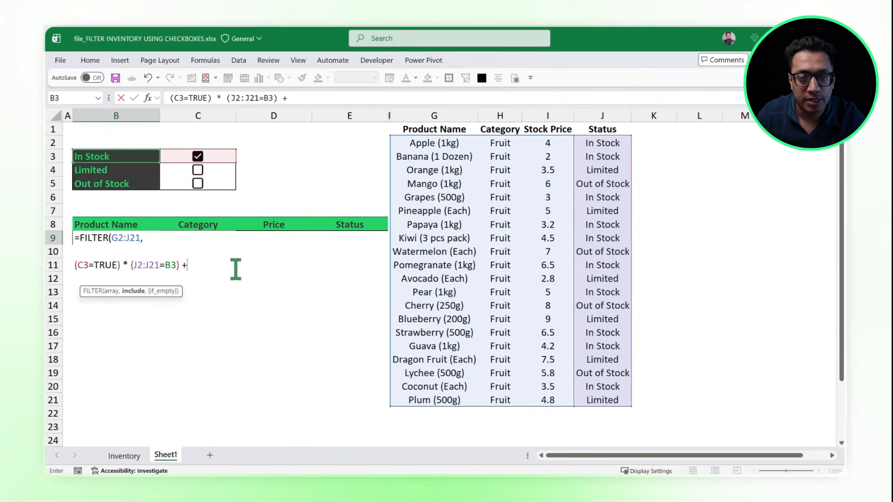
left_click_drag(187, 266, 76, 268)
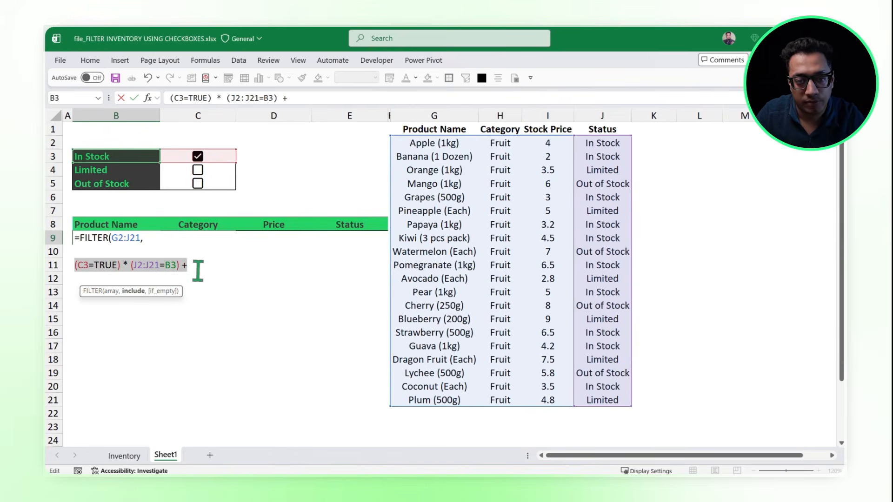
left_click(198, 270)
left_click_drag(198, 267, 75, 267)
key("ctrl+c")
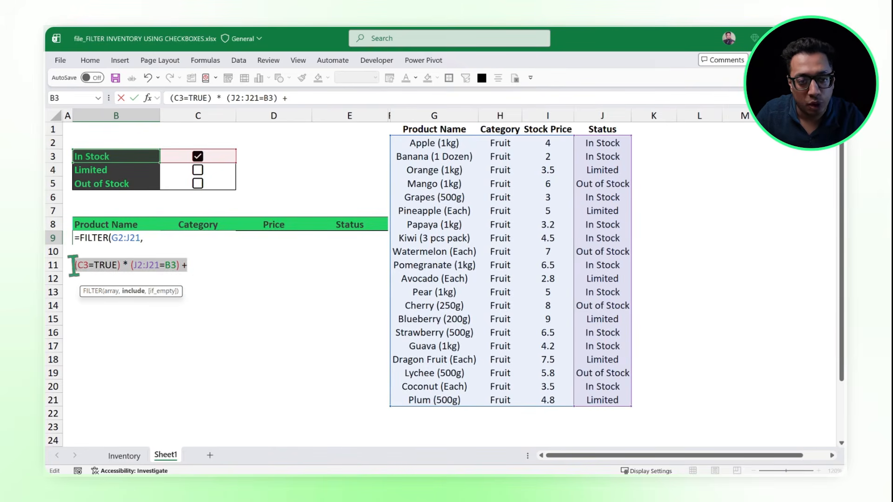
left_click(211, 269)
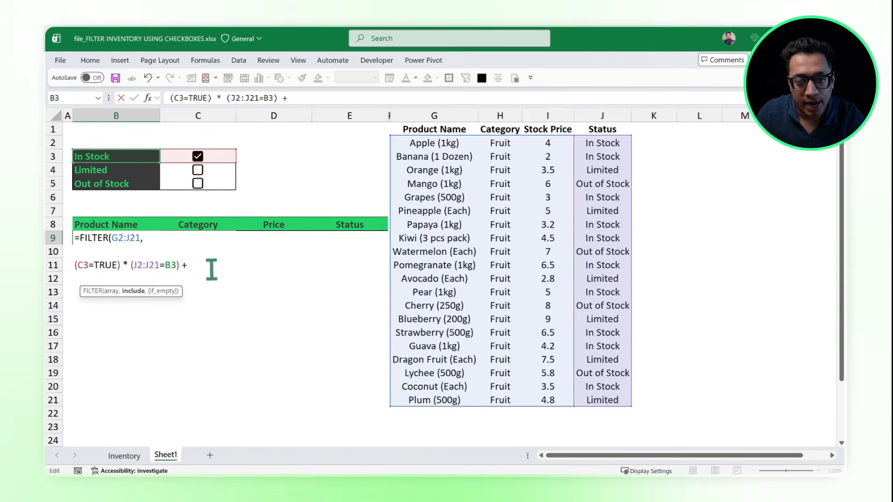
Step: Two lines down in the formula, add (C4=TRUE) * (J2:J21=B4) + as the Limited condition, adapting a pasted copy of the In Stock line
key("alt+Return")
key("alt+Return")
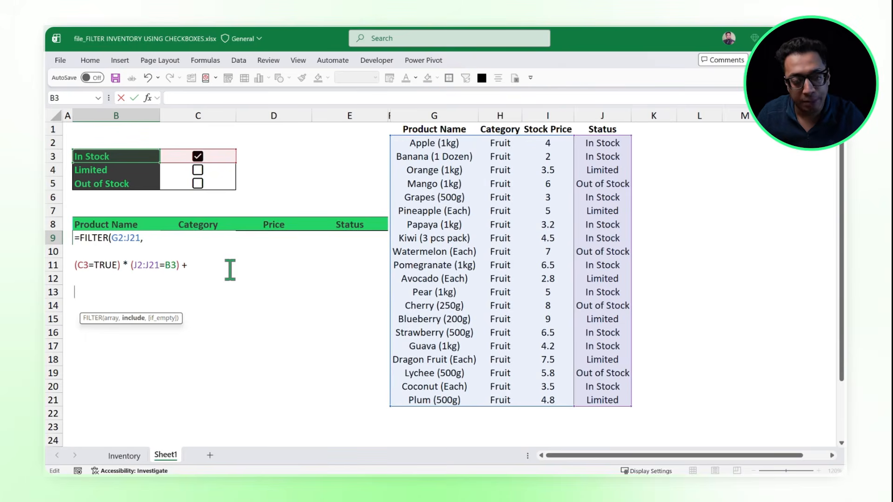
key("ctrl+v")
left_click(89, 292)
key("BackSpace")
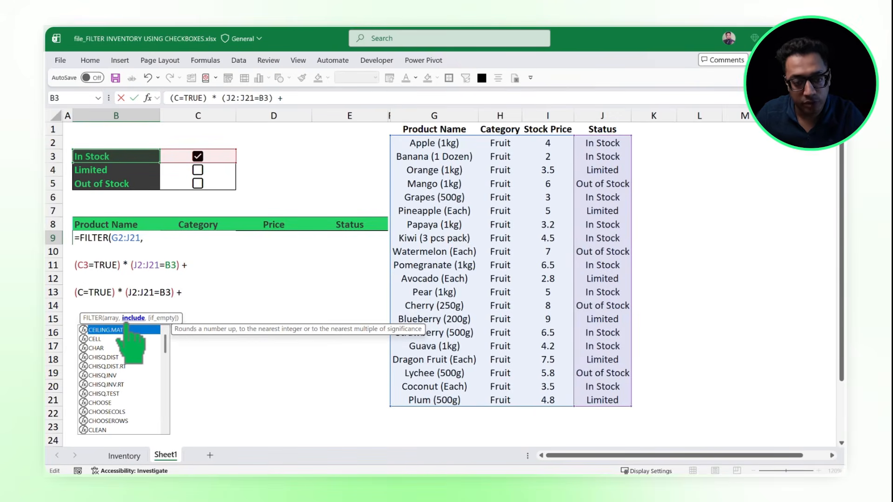
type("4")
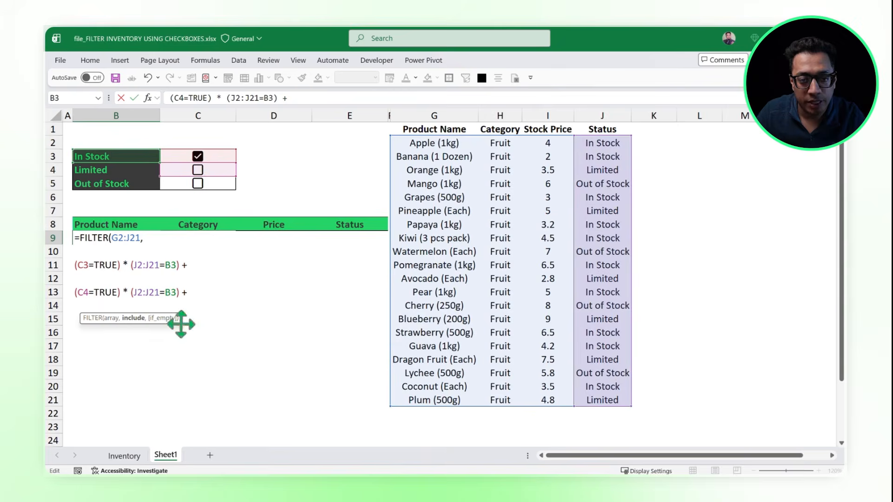
key("BackSpace")
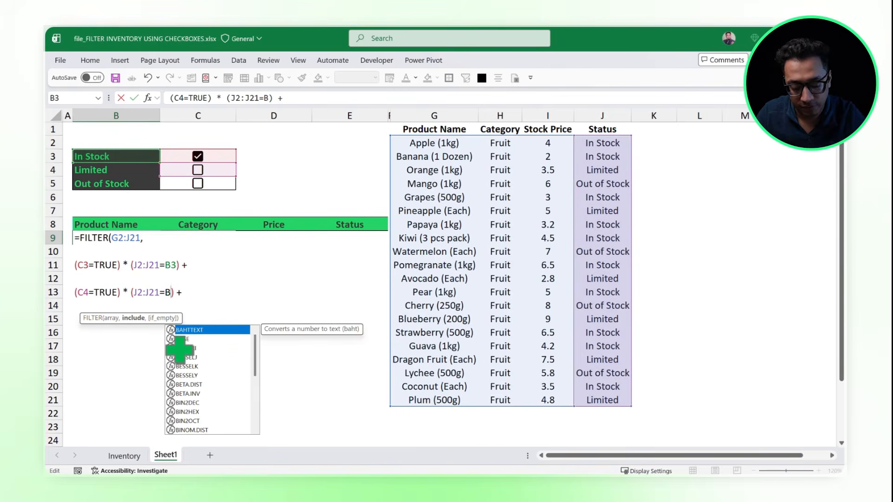
type("4")
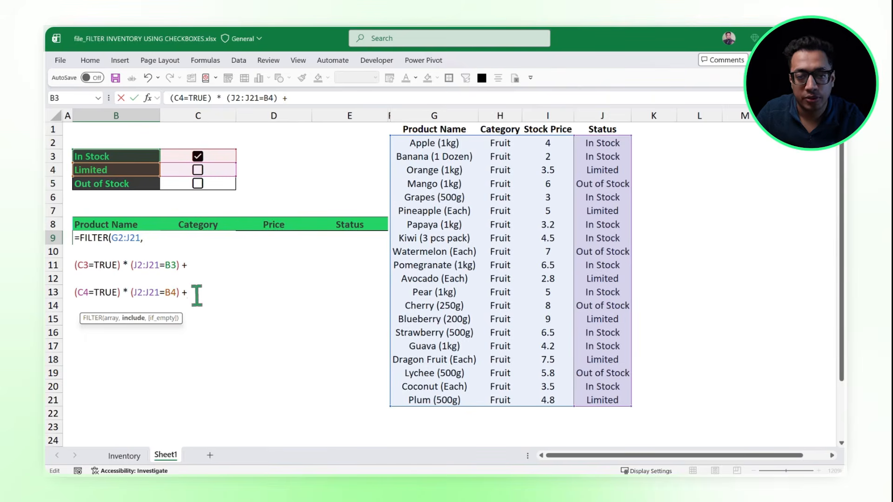
Step: Two lines below the Limited condition, add (C5=TRUE) * (J2:J21=B5) for Out of Stock from the pasted line, without a trailing plus sign
key("alt+Return")
key("alt+Return")
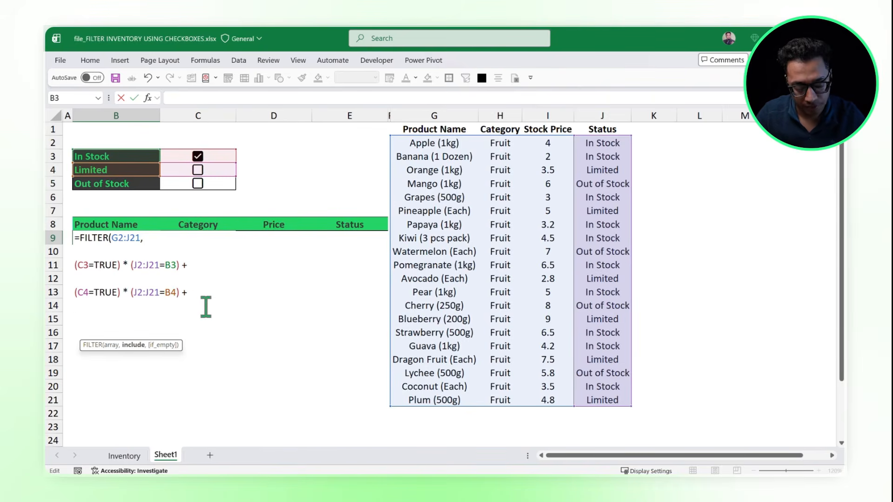
key("BackSpace")
key("BackSpace")
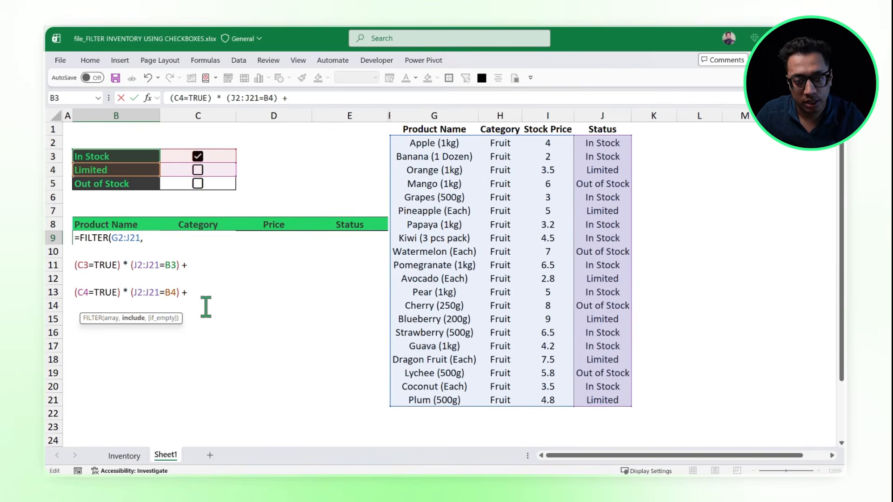
key("alt+Return")
key("alt+Return")
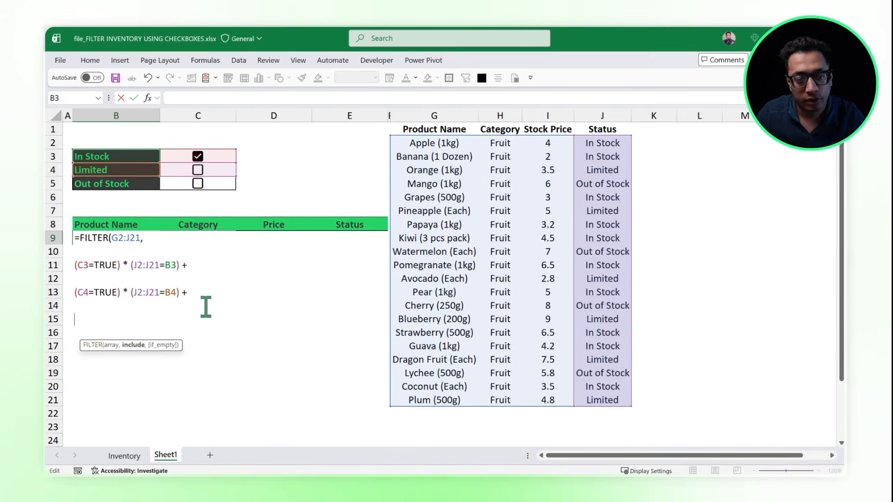
key("ctrl+v")
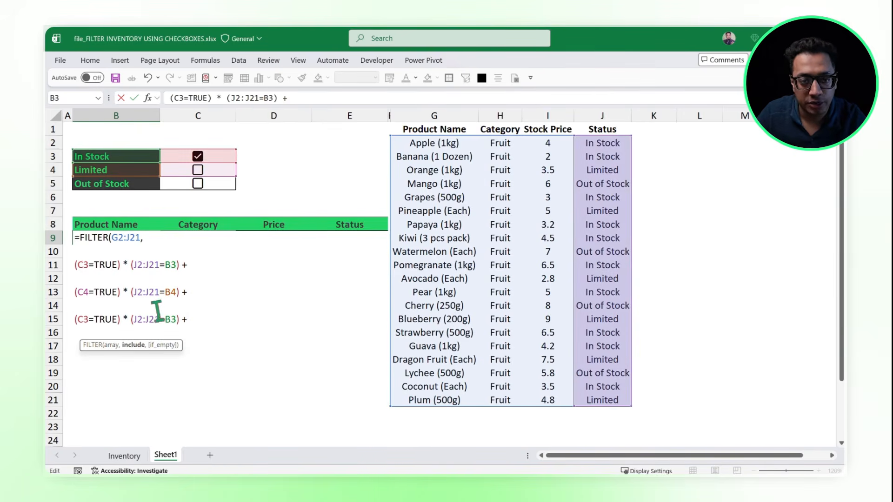
double_click(86, 320)
type("C5")
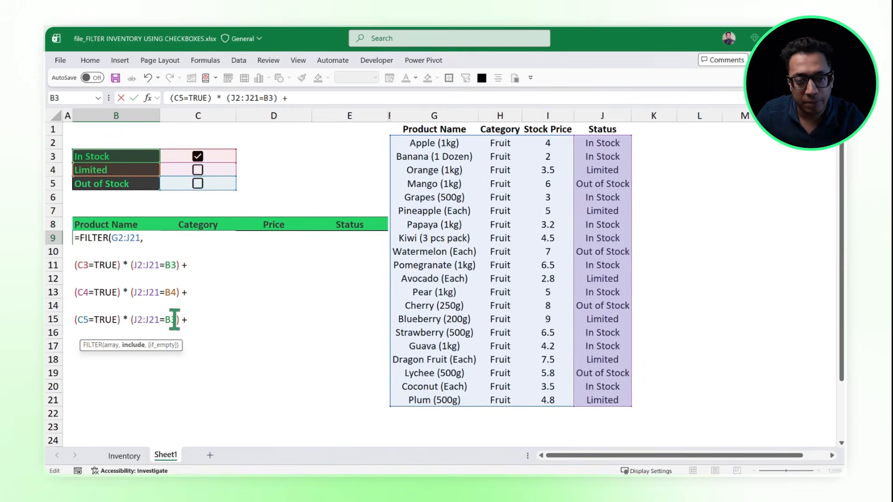
double_click(171, 320)
type("B")
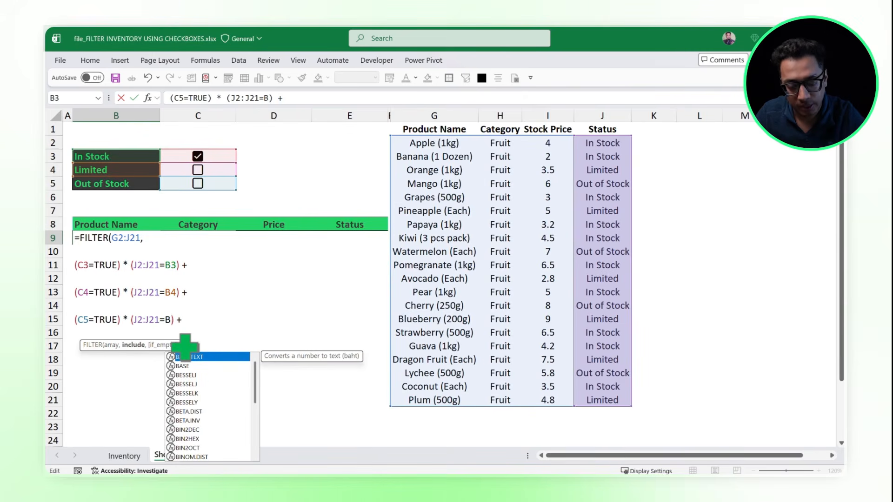
type("5)")
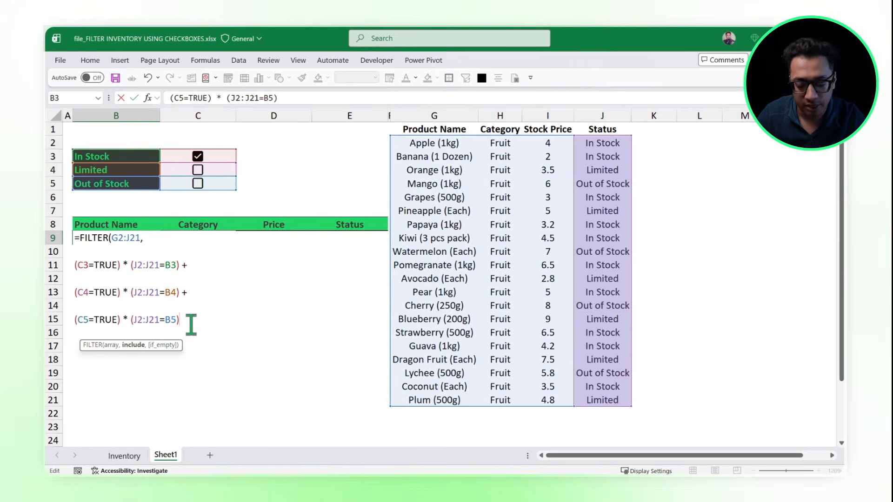
type(",")
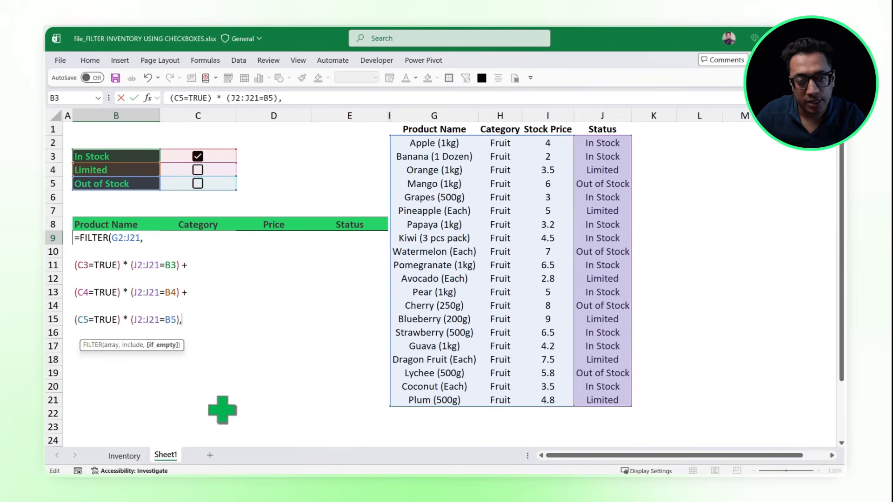
Step: Add "No Data Found" as the if_empty argument two lines down and enter the completed FILTER formula
key("alt+Return")
key("alt+Return")
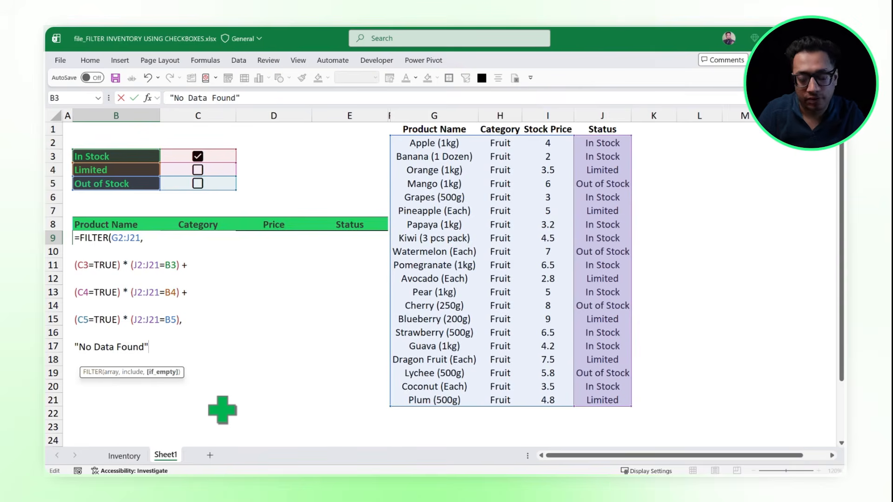
type(")")
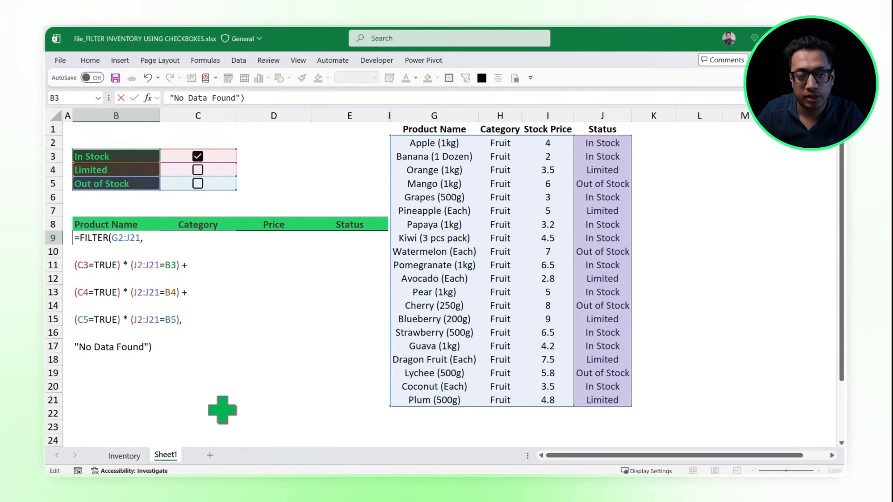
key("BackSpace")
key("Return")
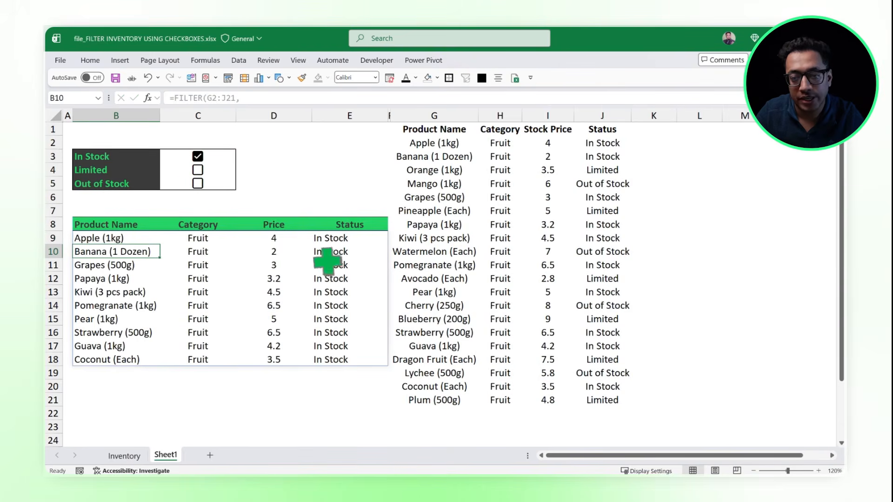
Step: Test the filter with only Limited checked, with only Out of Stock checked, and with all three checkboxes cleared
left_click(198, 156)
left_click(197, 169)
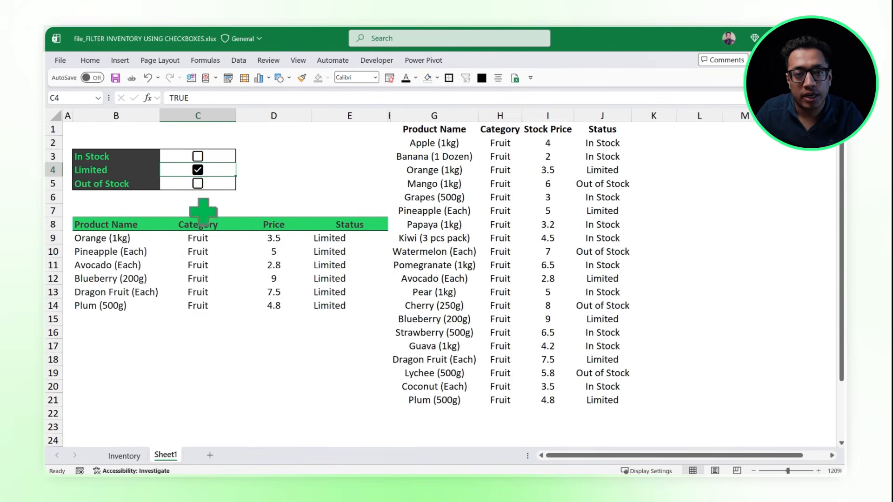
left_click(197, 170)
left_click(198, 184)
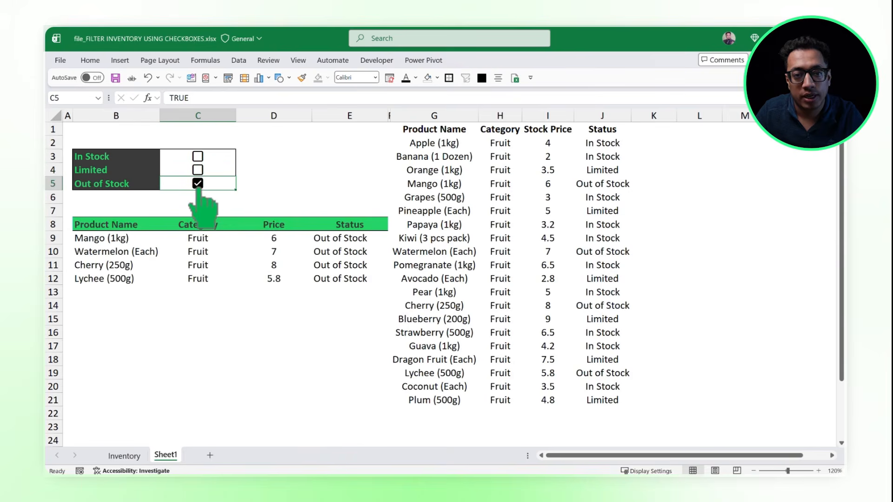
left_click(198, 185)
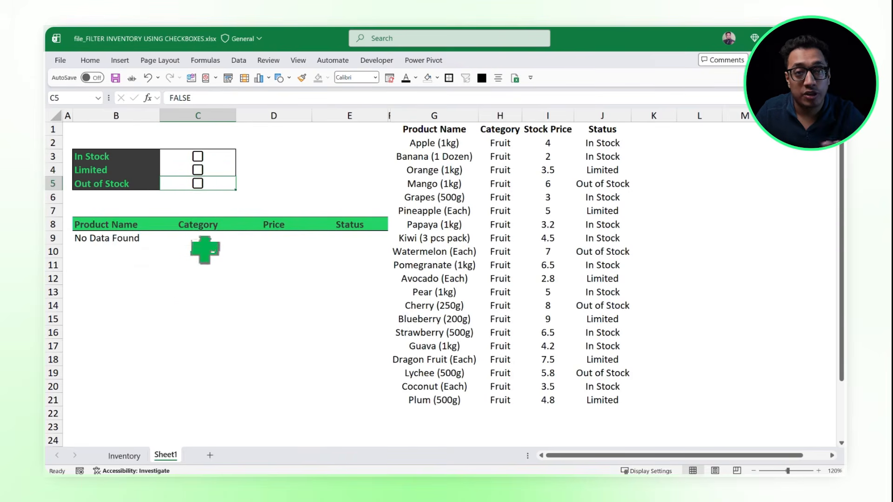
left_click(114, 239)
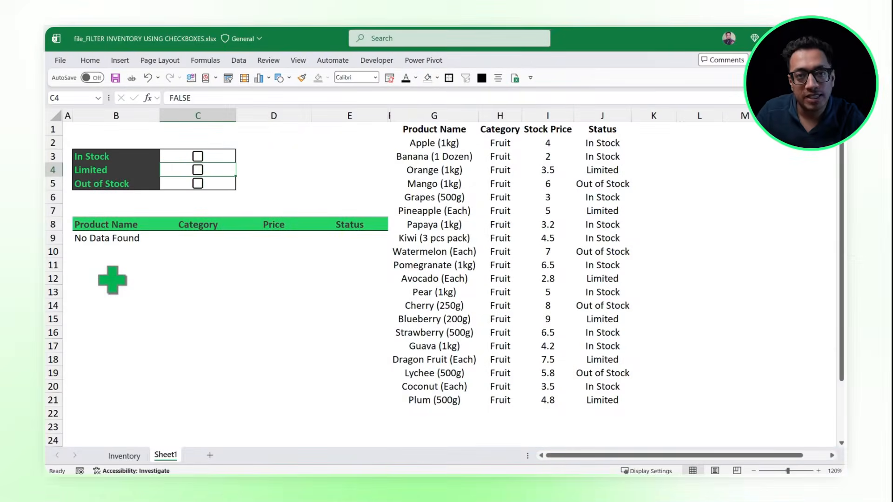
Step: Check both Out of Stock and Limited, and select the combined product list below the headers
left_click(197, 183)
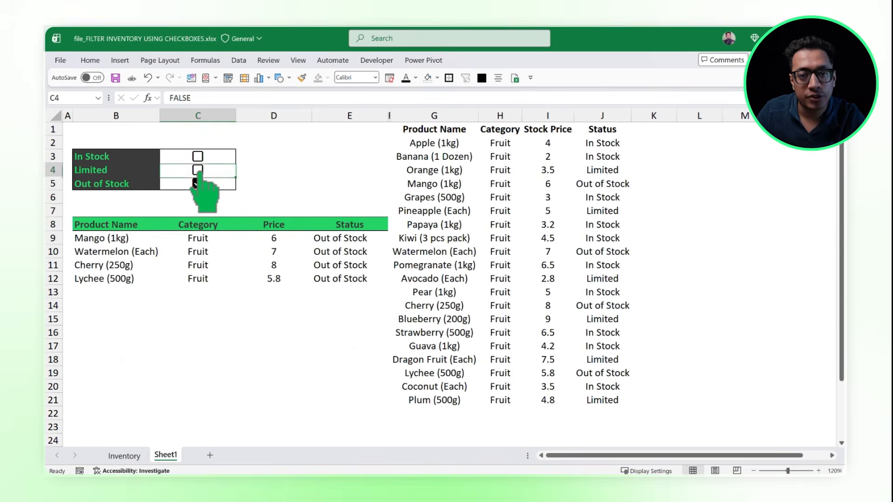
left_click(198, 169)
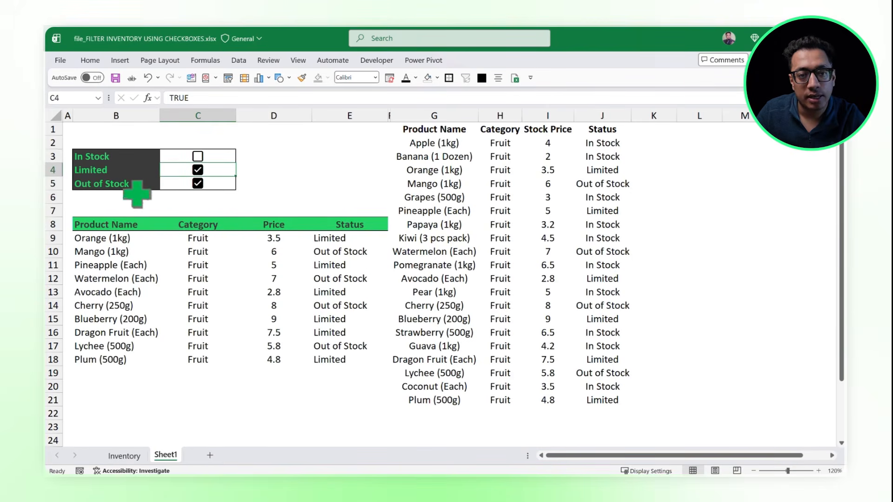
left_click_drag(353, 363, 90, 235)
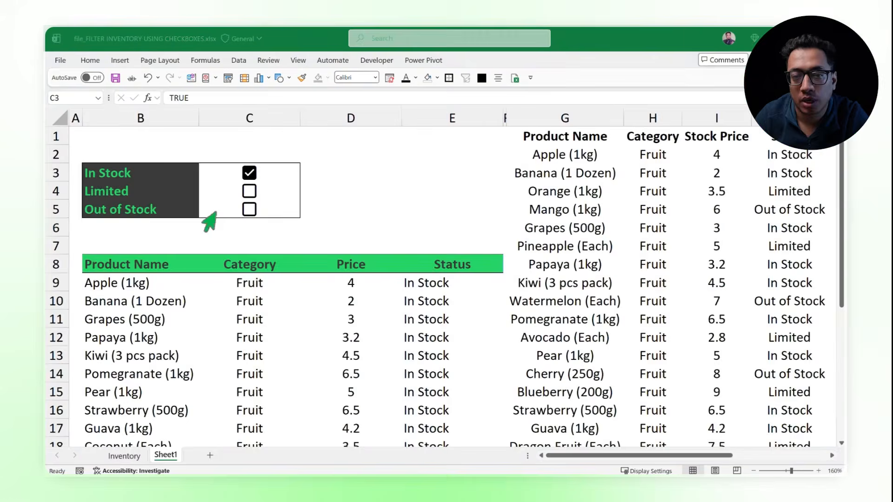
scroll(207, 217, "up", 4)
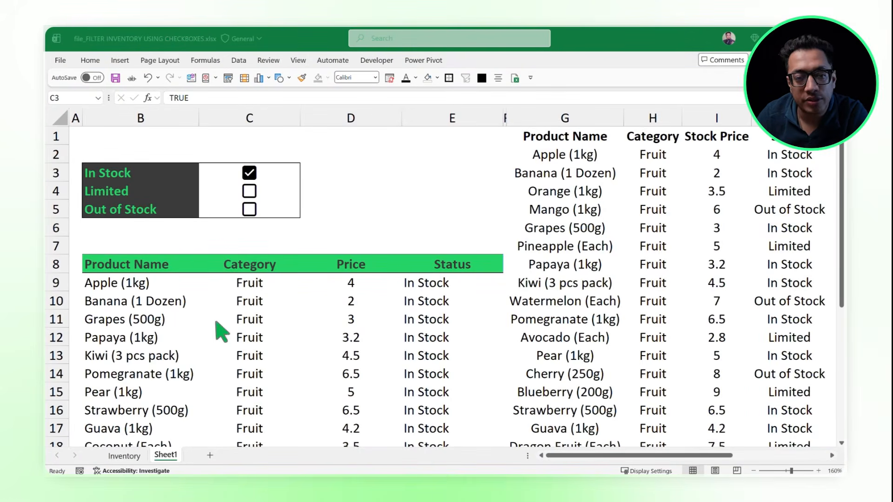
Step: Open the FILTER formula in B9 and examine its three include conditions and the plus signs joining them
double_click(186, 281)
type("=FILTER(G2:J21,  ((C3=TRUE)*(J2:J21=B3)) +  ((C4=TRUE)*(J2:J21=B4)) +  ((C5=TRUE)*(J2:J21=B5)),  \"No Data\")")
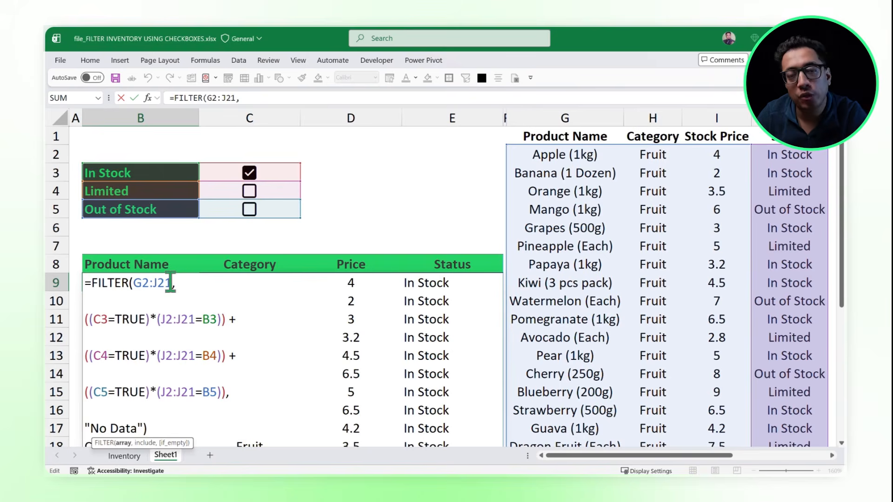
scroll(170, 282, "down", 1)
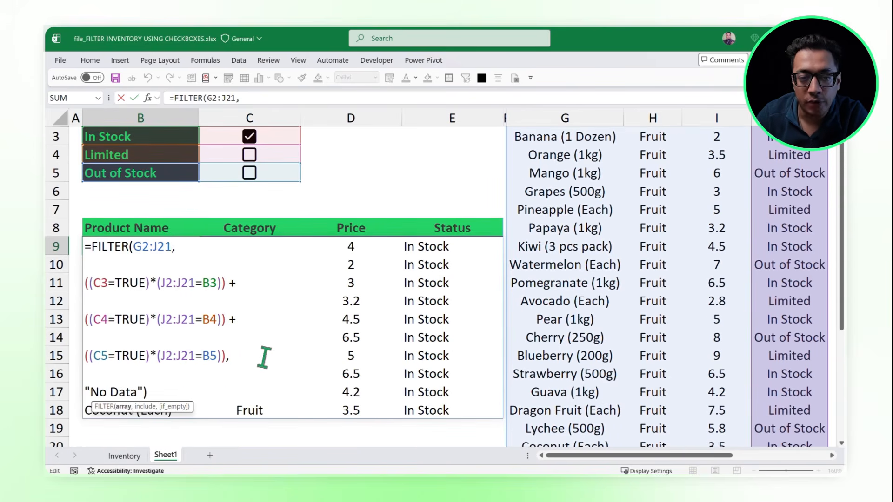
left_click_drag(225, 358, 88, 283)
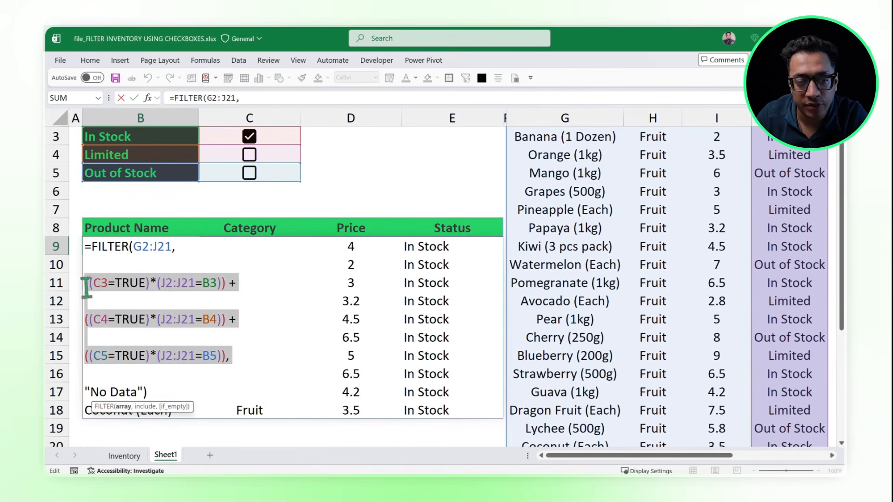
scroll(125, 305, "up", 1)
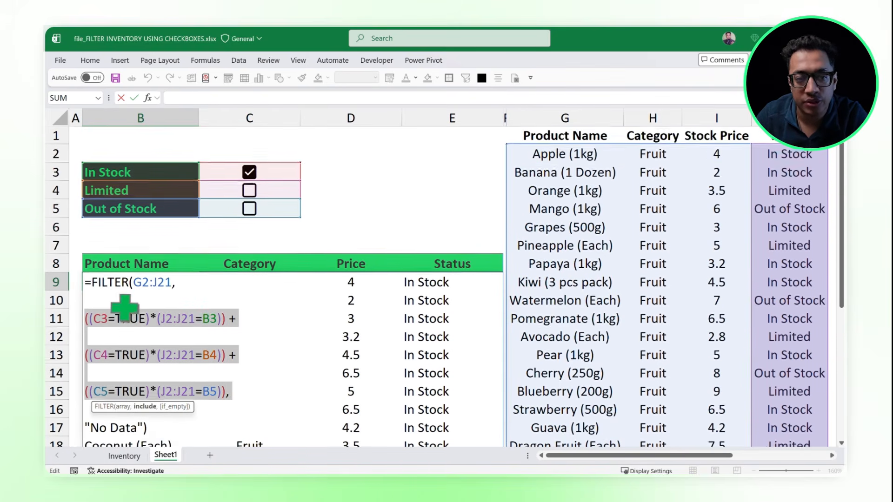
left_click(168, 357)
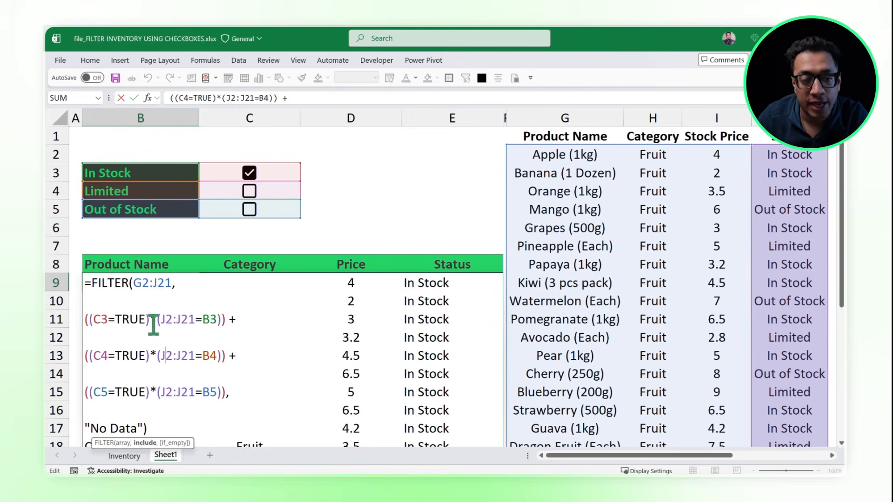
left_click_drag(233, 319, 235, 320)
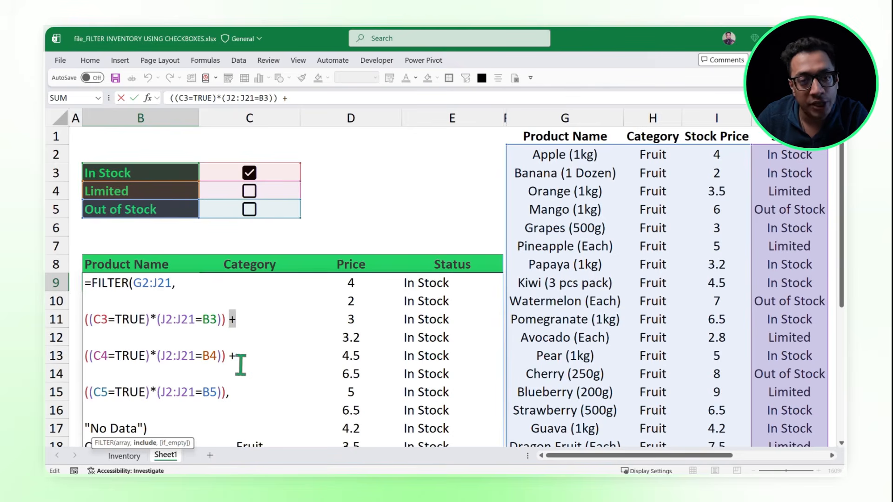
left_click_drag(230, 358, 235, 359)
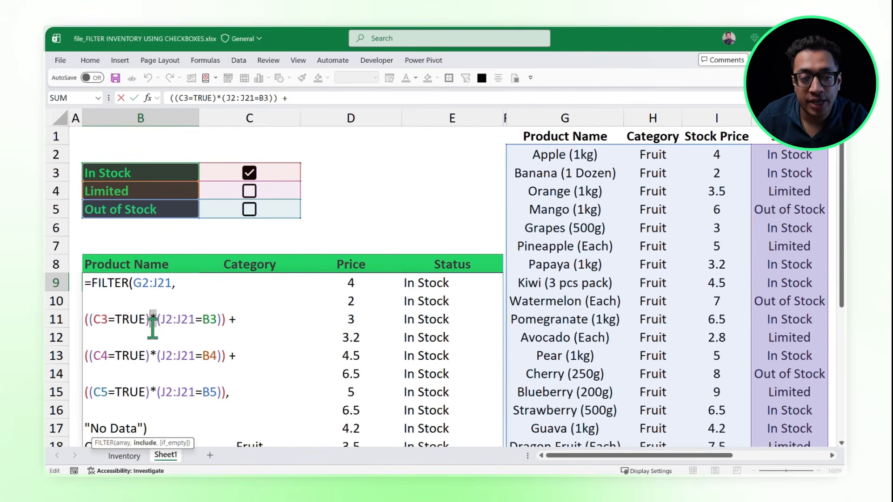
Step: Evaluate the (C3=TRUE) part of the In Stock condition in place and undo the evaluation
left_click(126, 325)
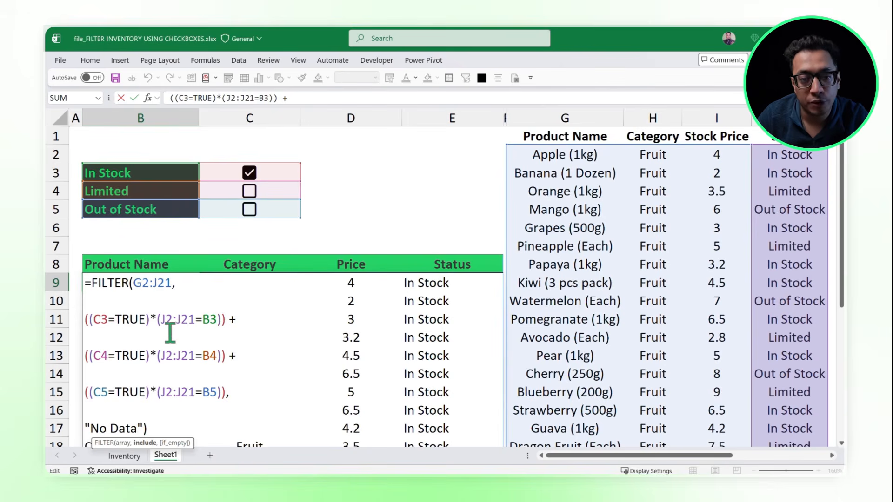
left_click_drag(149, 319, 94, 321)
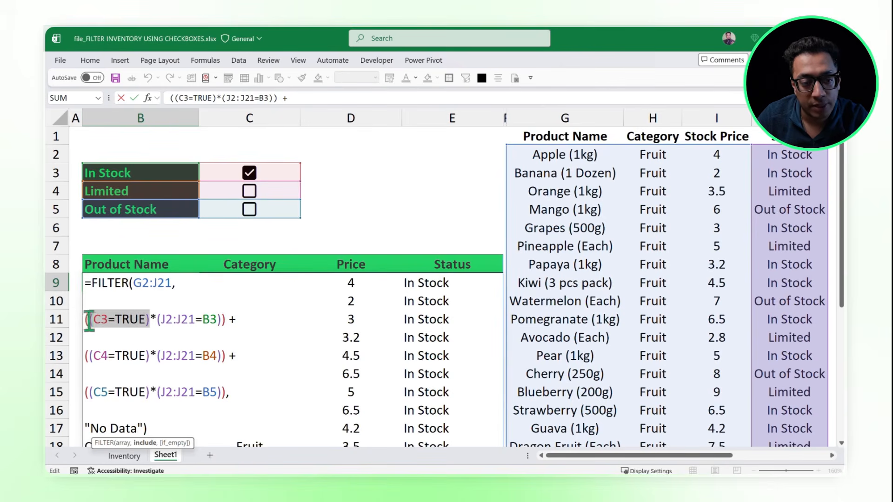
key("F9")
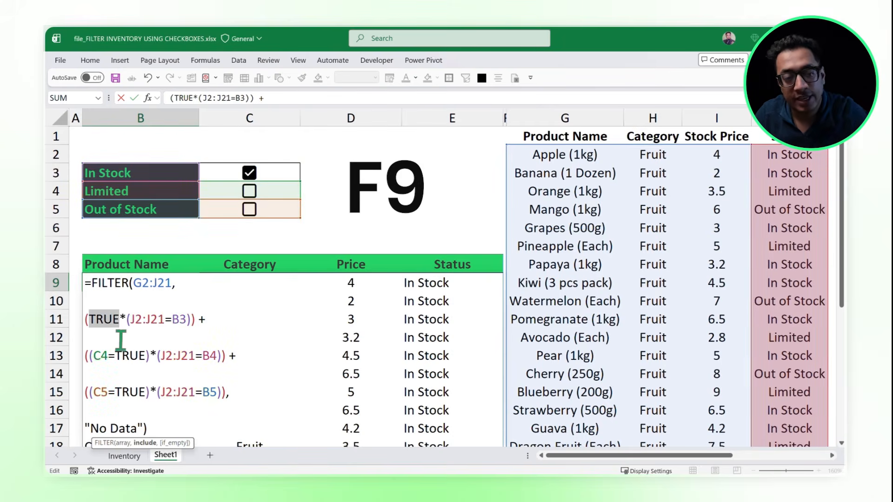
key("ctrl+z")
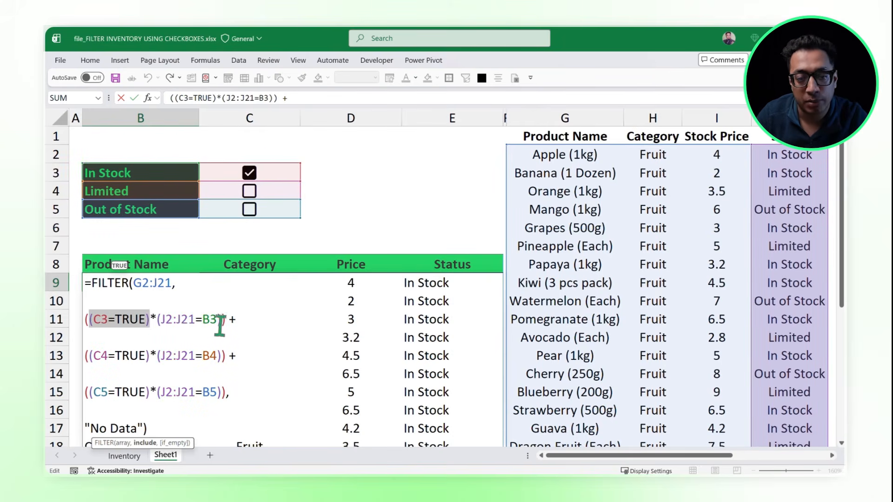
Step: Evaluate the (J2:J21=B3) part of the In Stock condition in place and undo the evaluation
left_click_drag(222, 320, 158, 323)
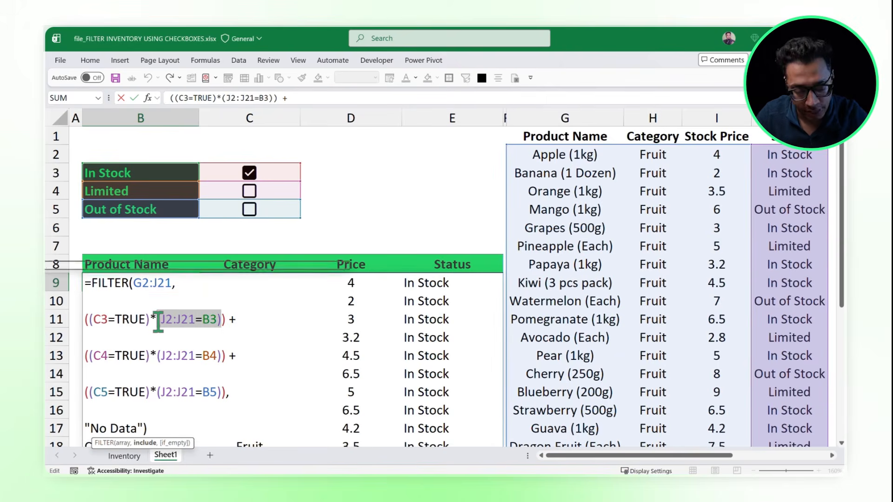
key("F9")
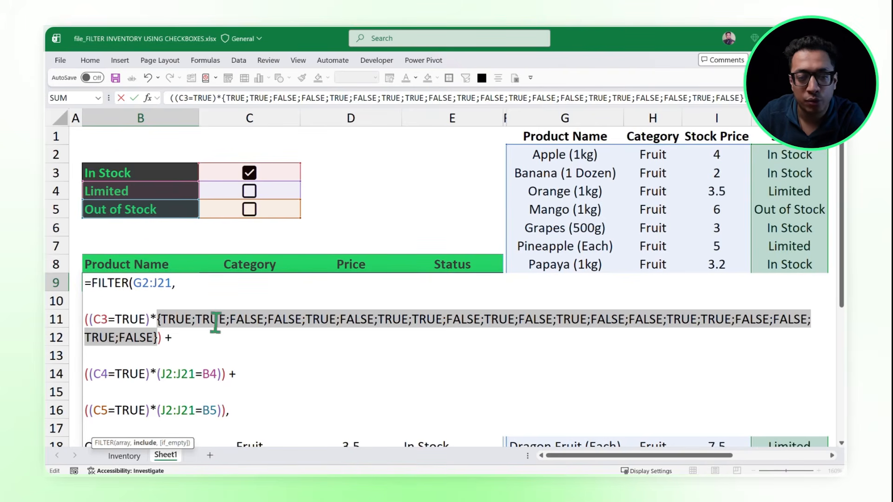
key("ctrl+z")
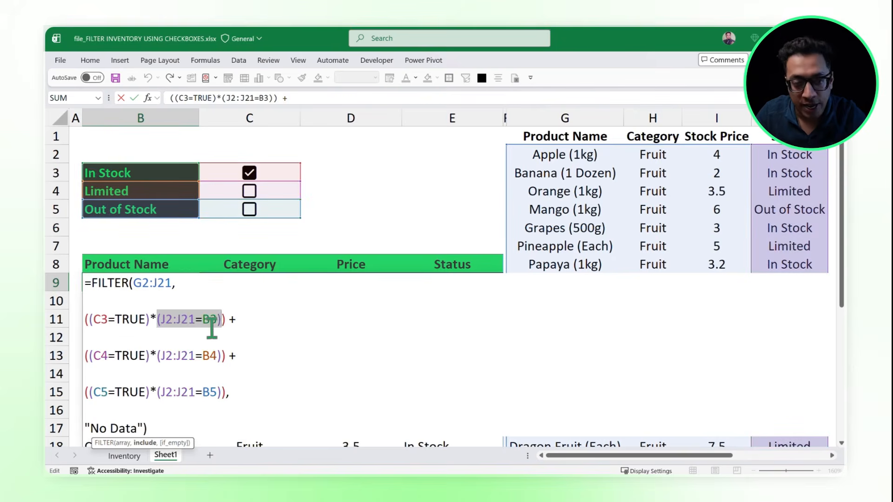
Step: Evaluate the whole In Stock condition ((C3=TRUE)*(J2:J21=B3)) in place, examine its array, and undo the evaluation
left_click_drag(226, 320, 85, 319)
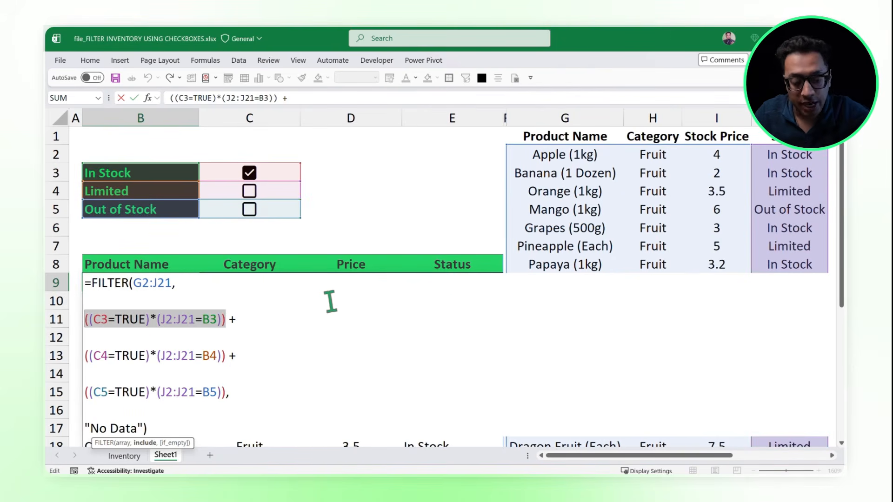
key("F9")
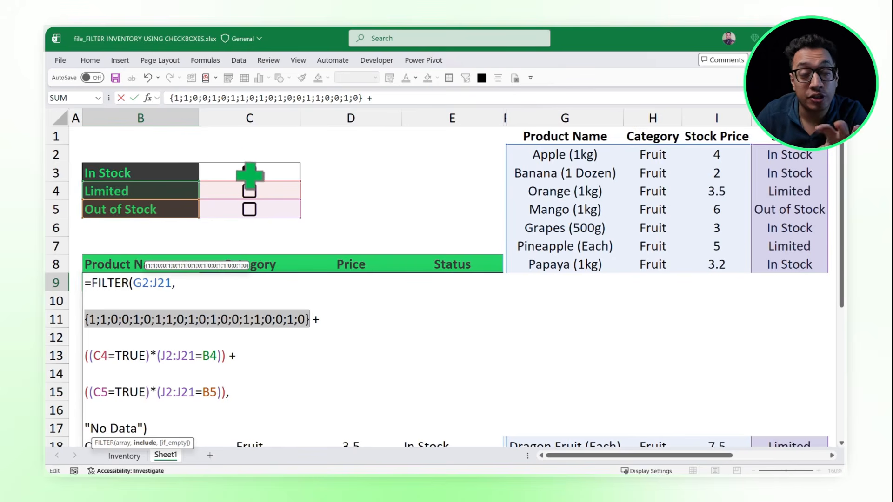
left_click(168, 321)
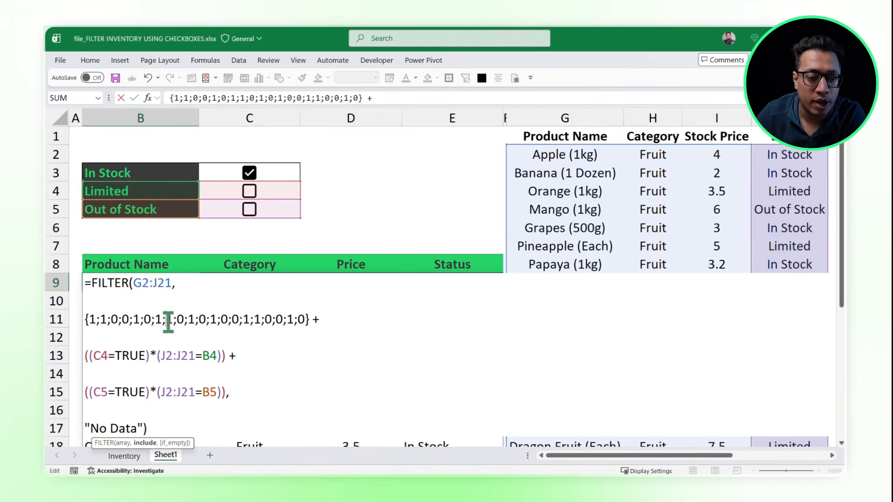
key("ctrl+z")
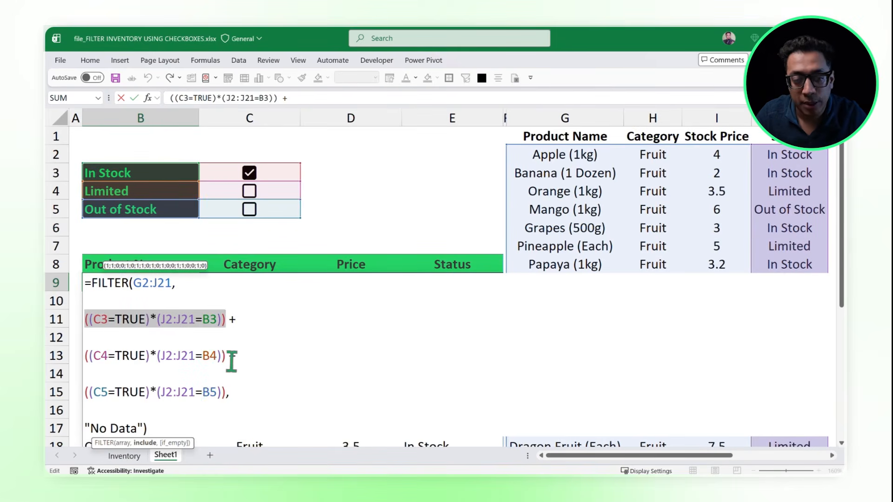
Step: Evaluate the whole Limited condition ((C4=TRUE)*(J2:J21=B4)) in place, undo the evaluation, and leave the formula unchanged
left_click_drag(226, 358, 85, 355)
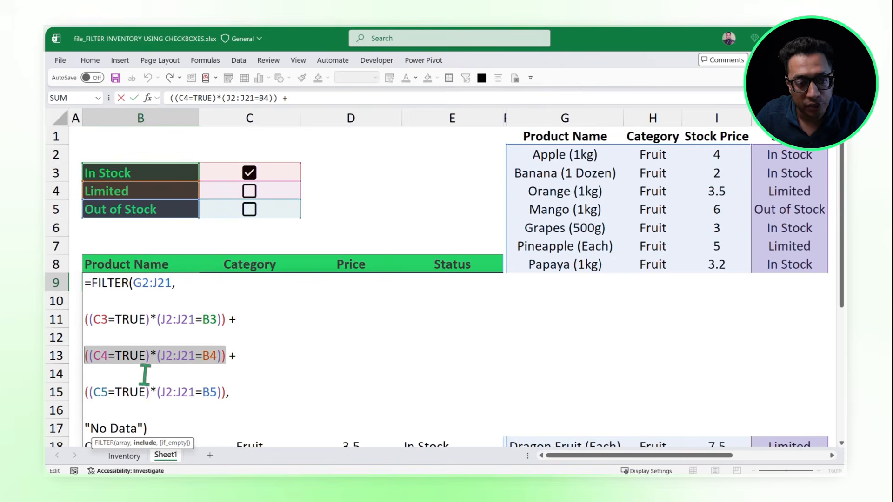
key("F9")
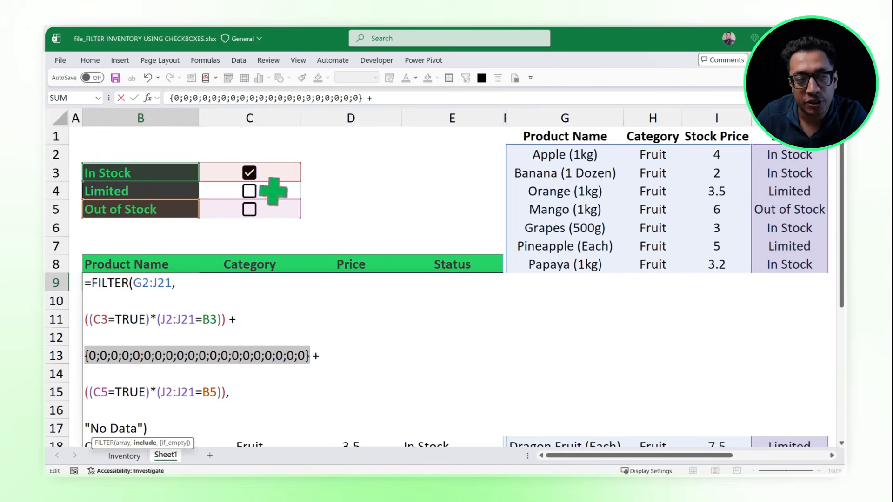
key("ctrl+z")
key("Escape")
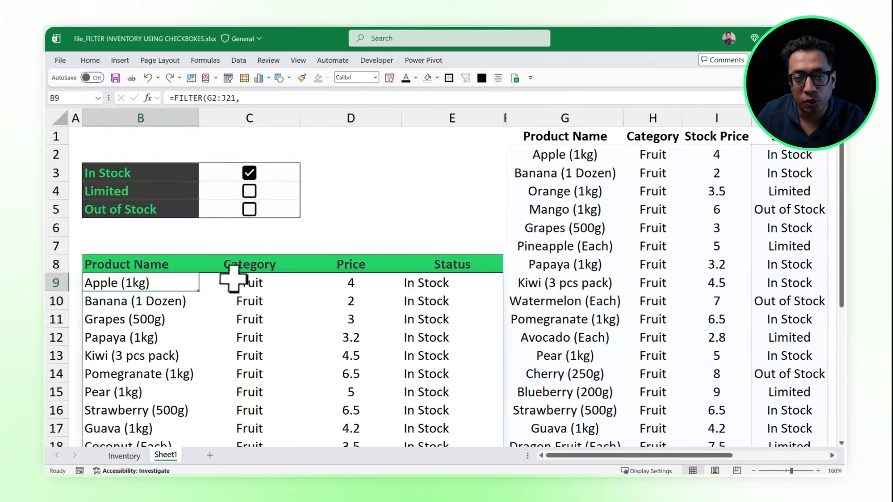
Step: Check Limited alongside In Stock, reopen the B9 formula, and evaluate its In Stock and Limited conditions separately in place
left_click(249, 192)
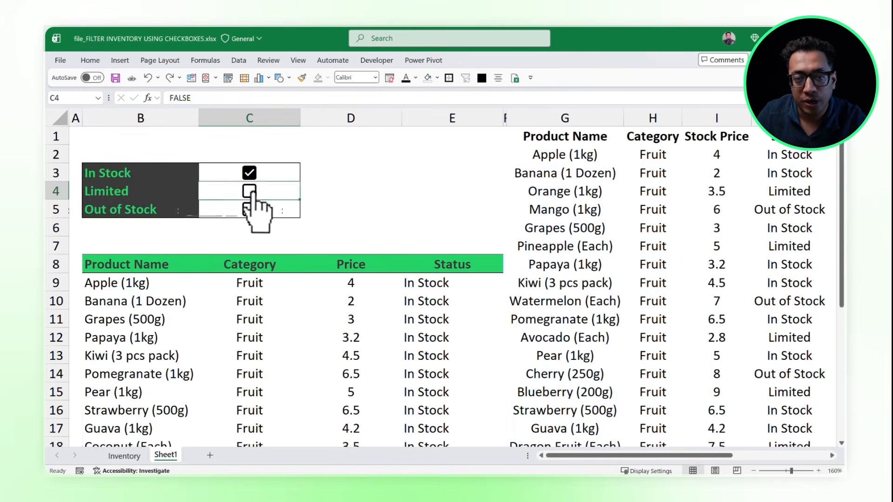
double_click(125, 282)
left_click_drag(227, 319, 82, 317)
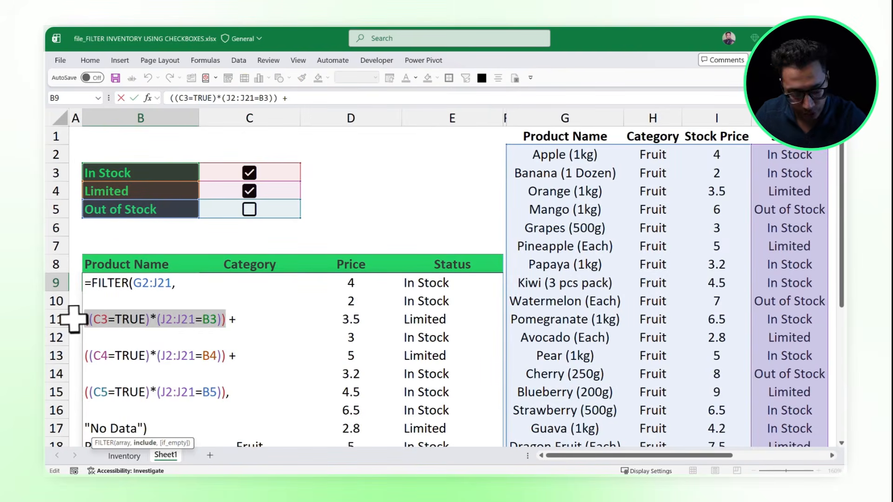
key("F9")
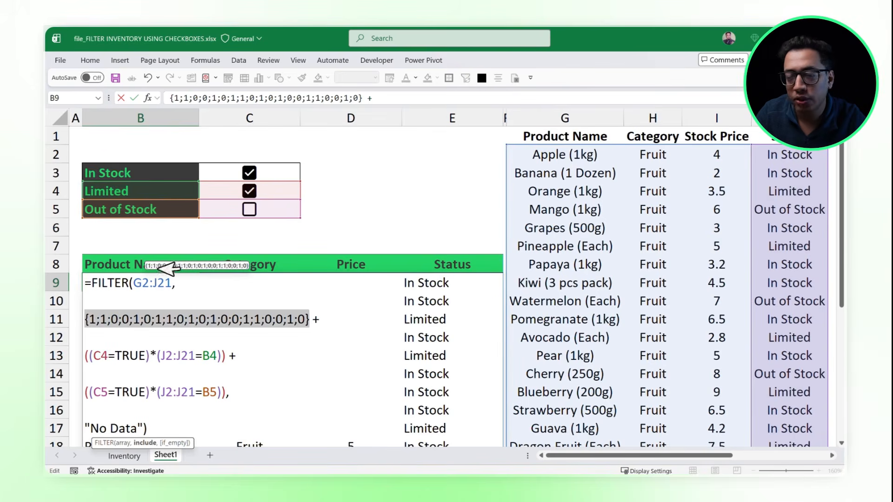
left_click_drag(228, 356, 55, 355)
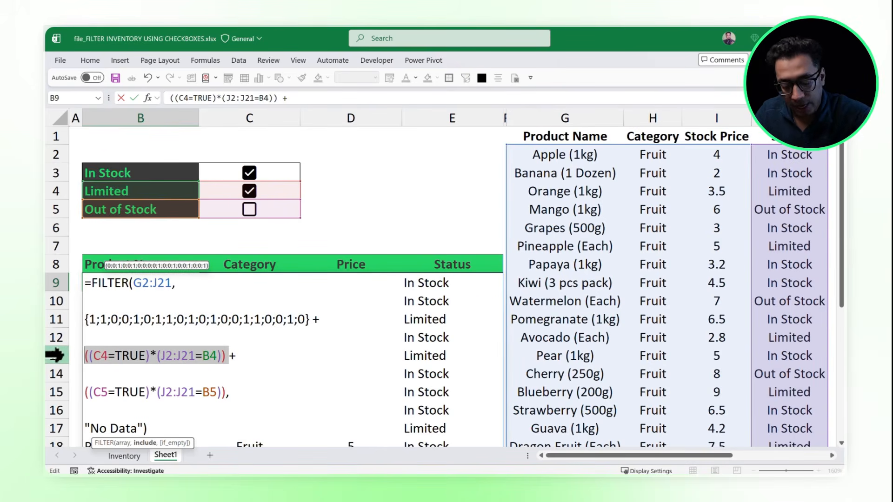
key("F9")
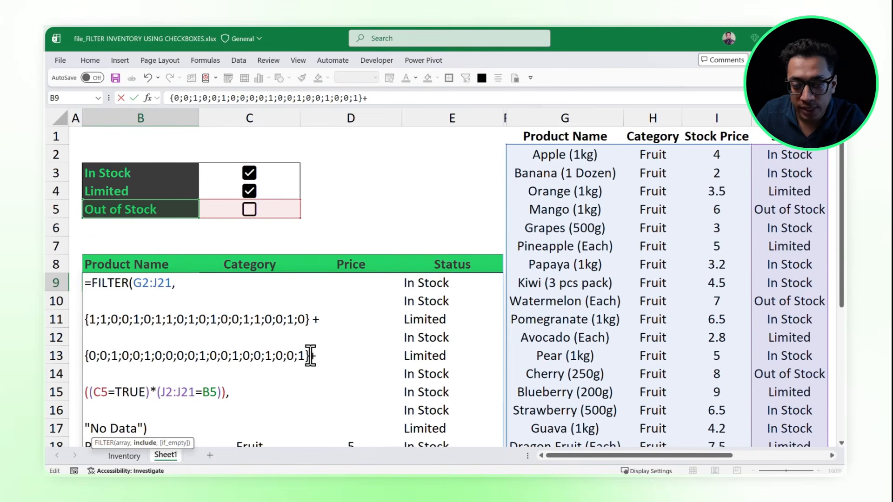
Step: Evaluate the sum of the In Stock and Limited arrays in place and examine the combined array
left_click_drag(310, 356, 74, 319)
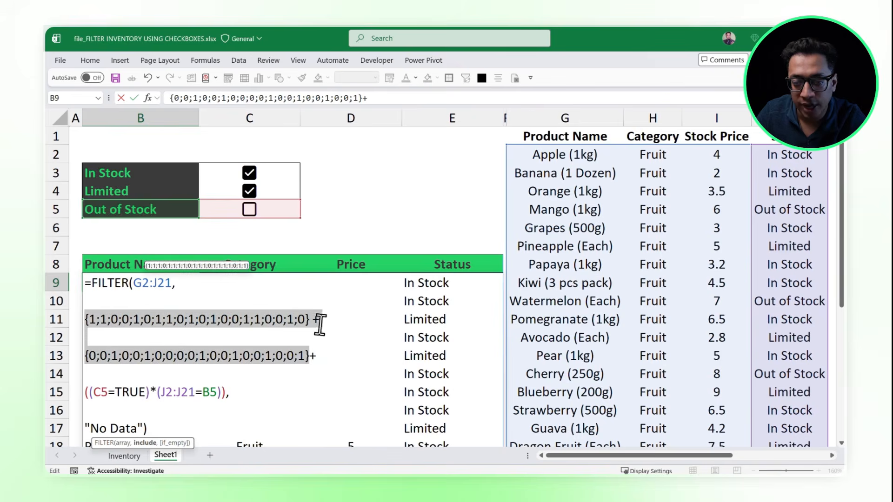
key("F9")
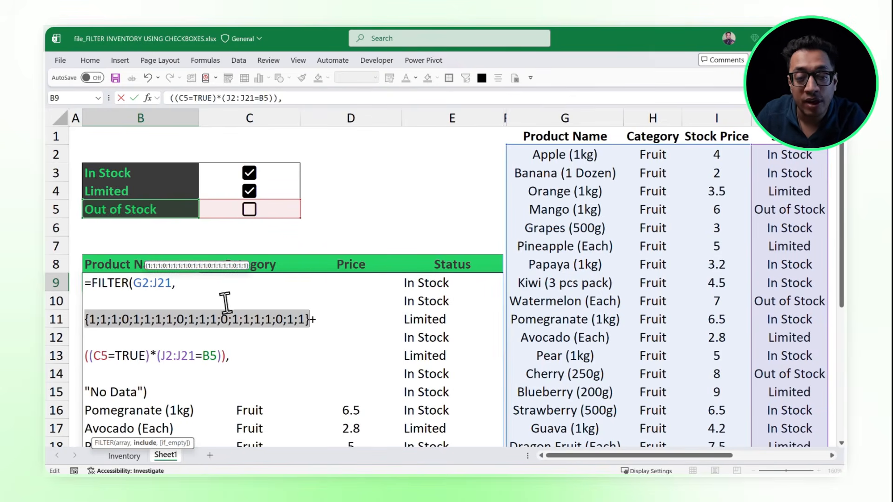
left_click(221, 319)
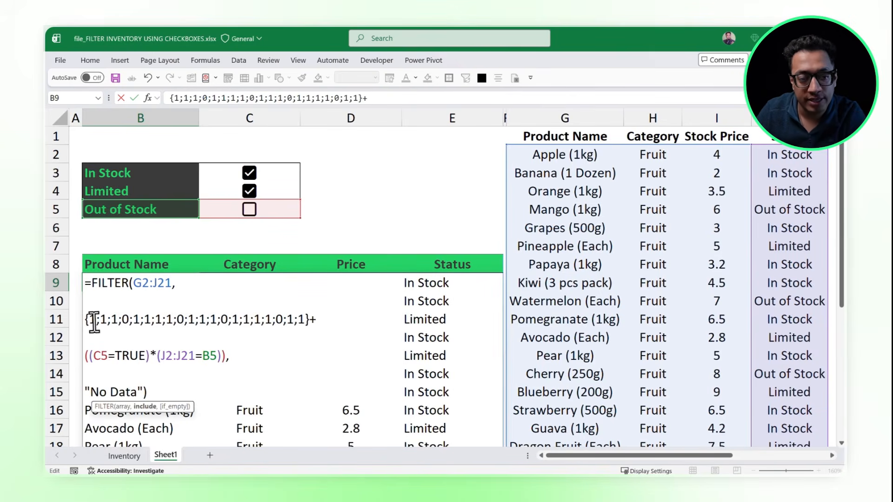